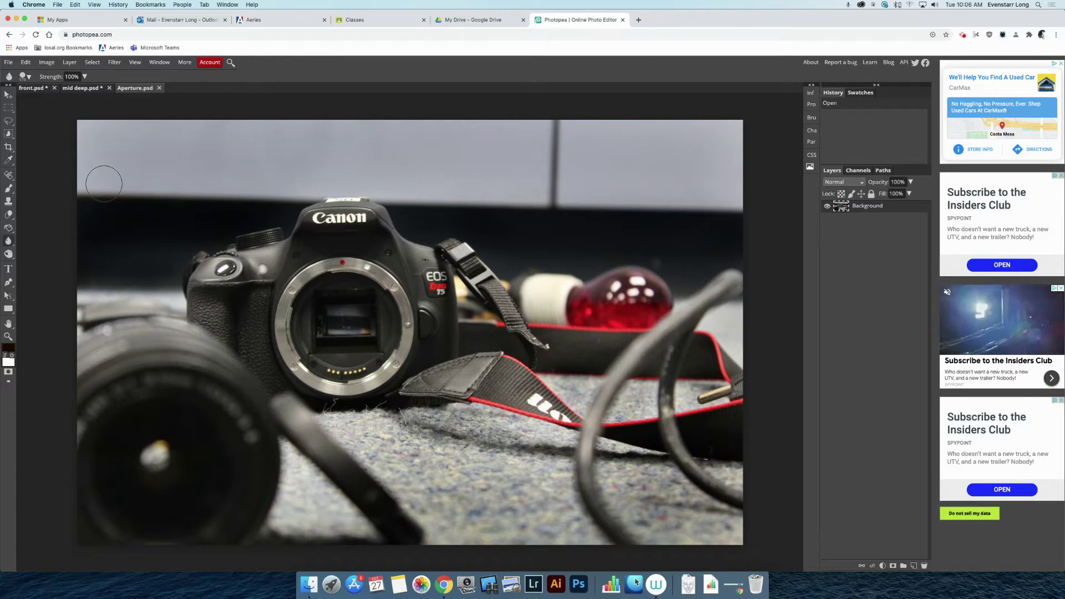
# - Compare the photos in front.psd, mid deep.psd and Aperture.psd by viewing each open document
pyautogui.click(36, 90)
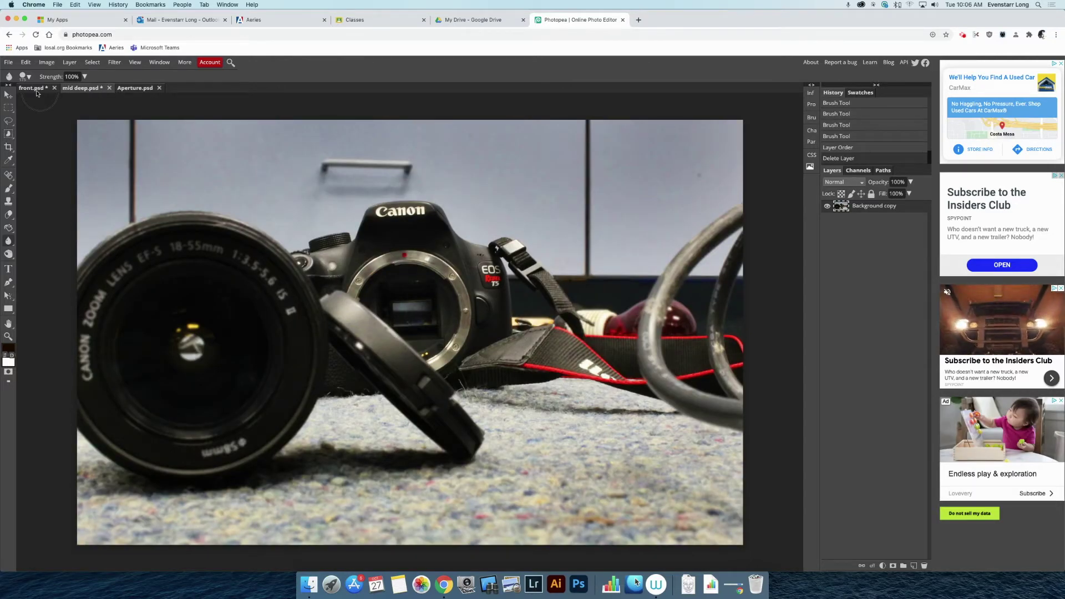
pyautogui.click(37, 91)
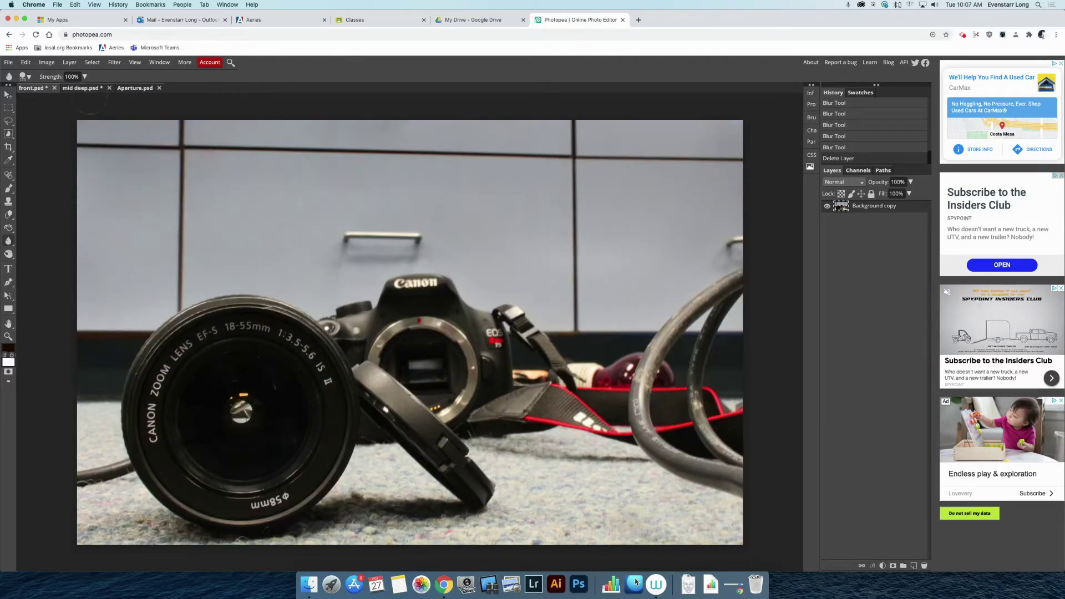
pyautogui.click(85, 89)
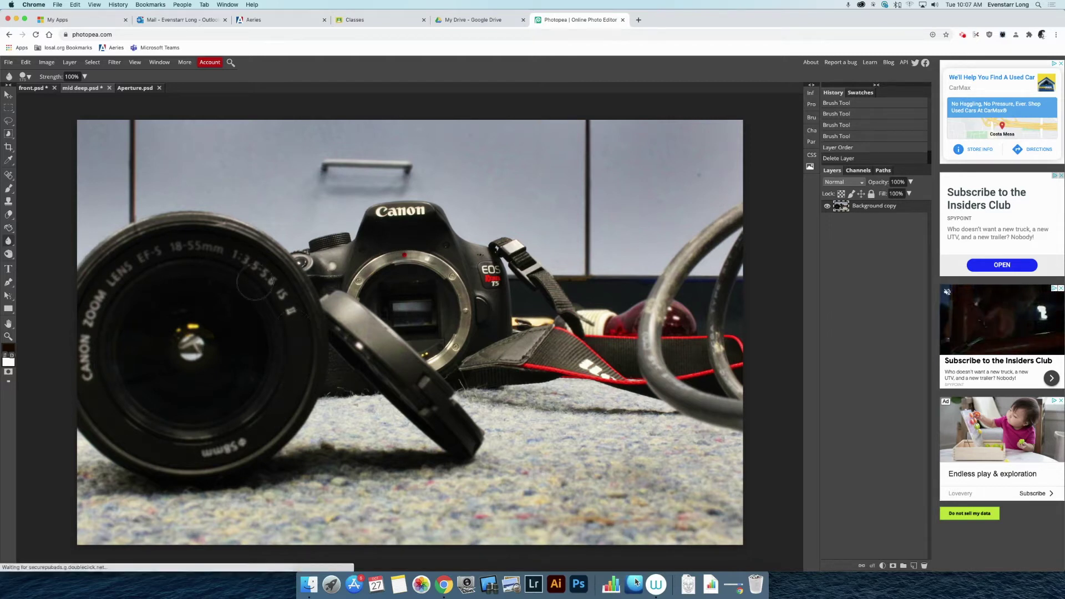
pyautogui.click(139, 89)
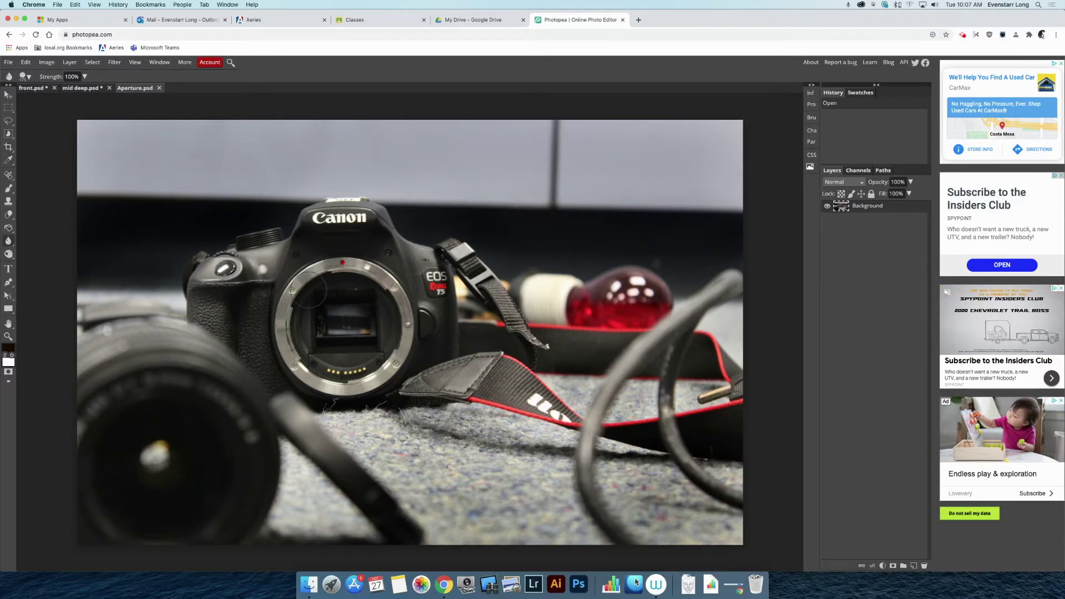
# - In mid deep.psd, duplicate the Background copy layer, hide the duplicate, and duplicate Background copy again
pyautogui.click(83, 88)
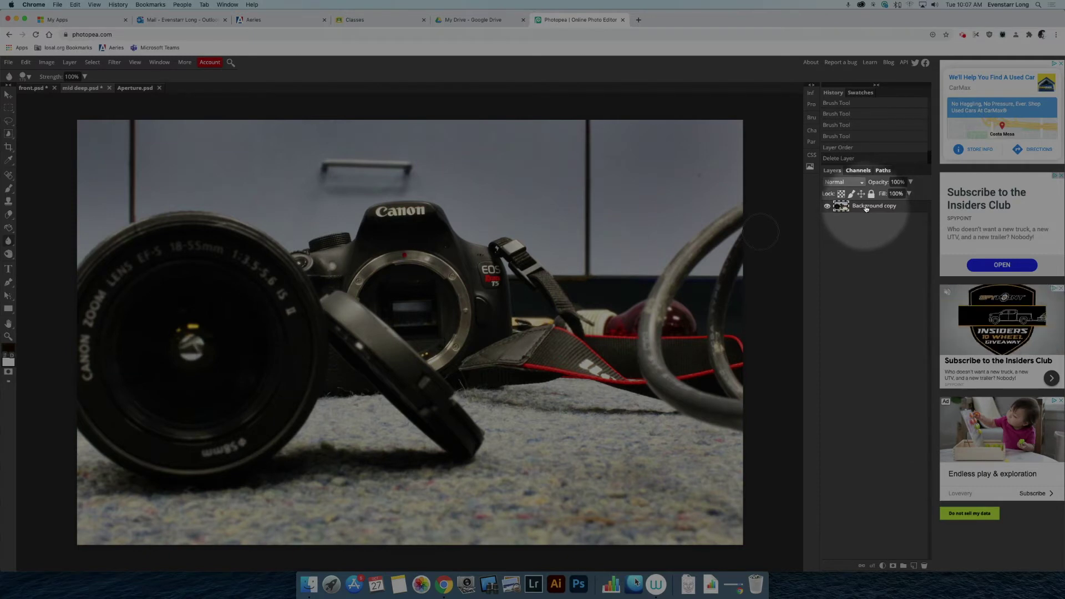
pyautogui.moveTo(869, 208); pyautogui.dragTo(913, 566)
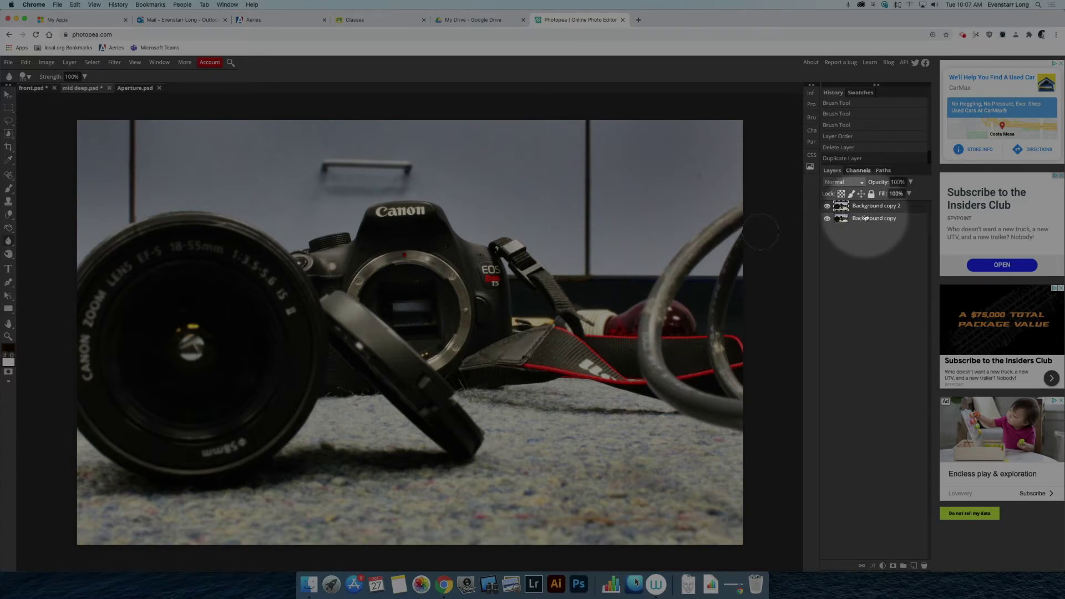
pyautogui.click(827, 206)
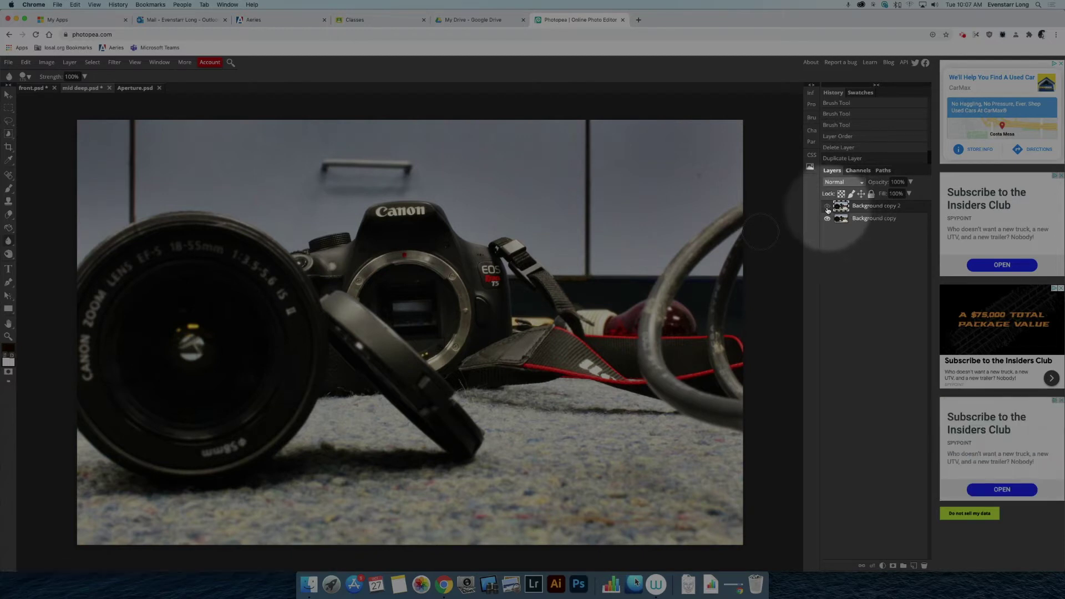
pyautogui.click(859, 221)
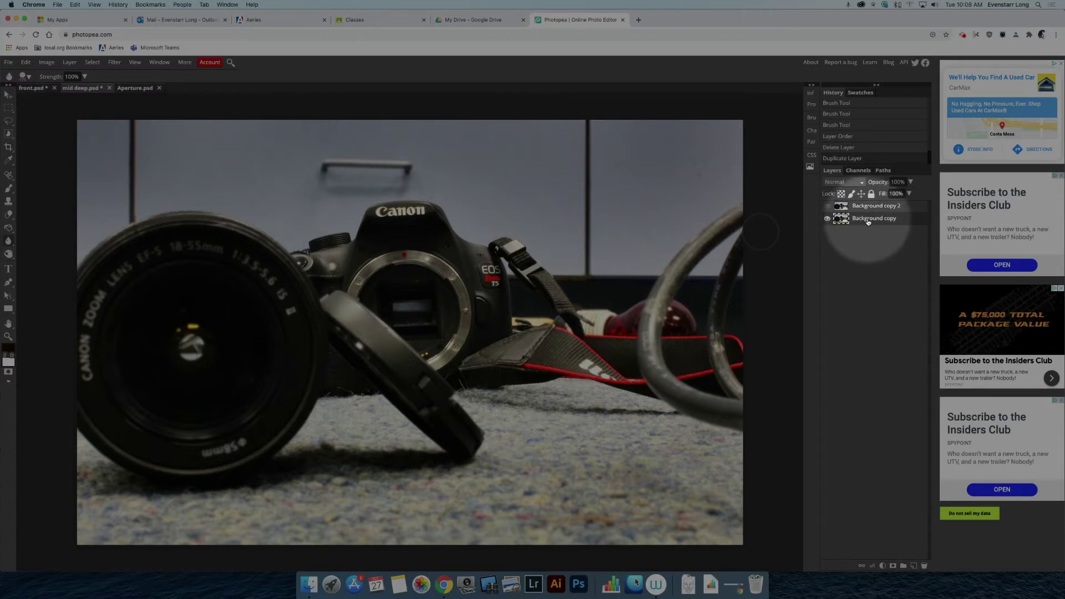
pyautogui.moveTo(867, 222); pyautogui.dragTo(914, 564)
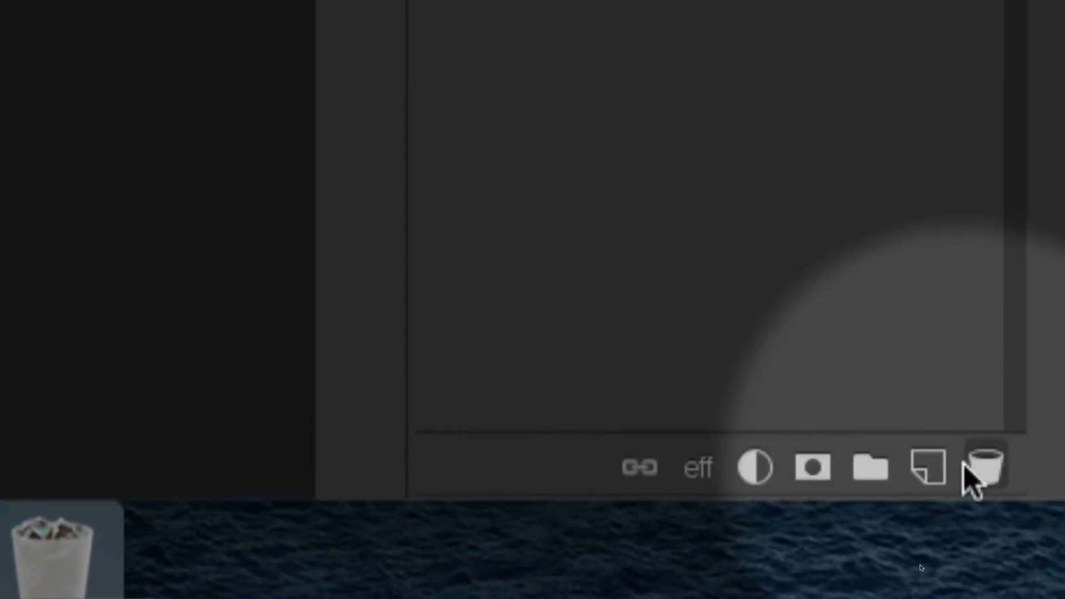
# - Add a raster mask to the Background copy 3 layer and alternate between targeting its image and its mask
pyautogui.click(806, 471)
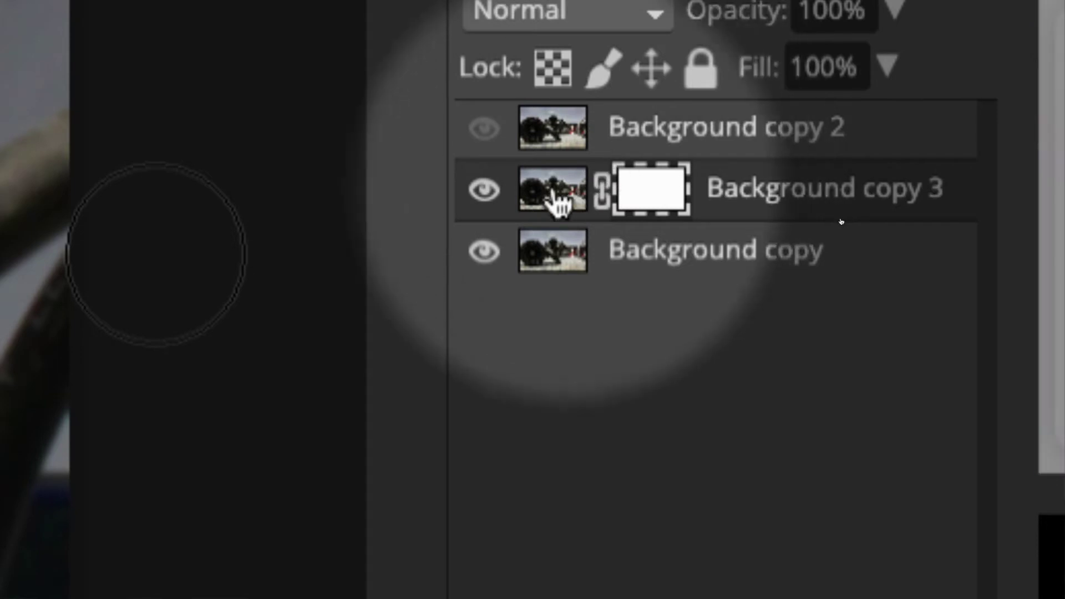
pyautogui.click(549, 199)
pyautogui.click(629, 198)
pyautogui.click(584, 203)
pyautogui.click(621, 206)
pyautogui.click(556, 195)
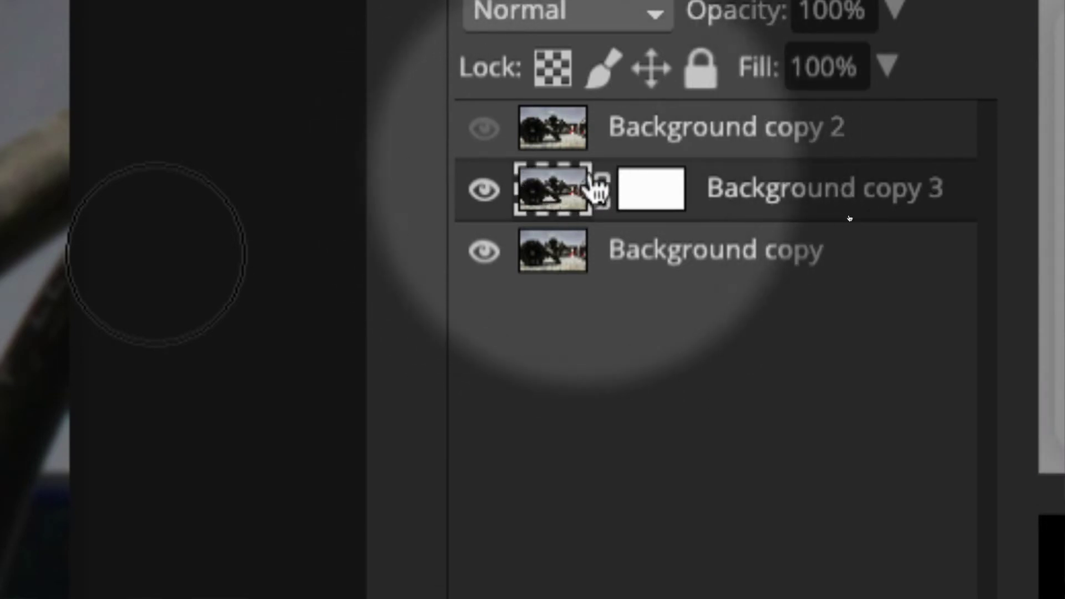
pyautogui.click(655, 195)
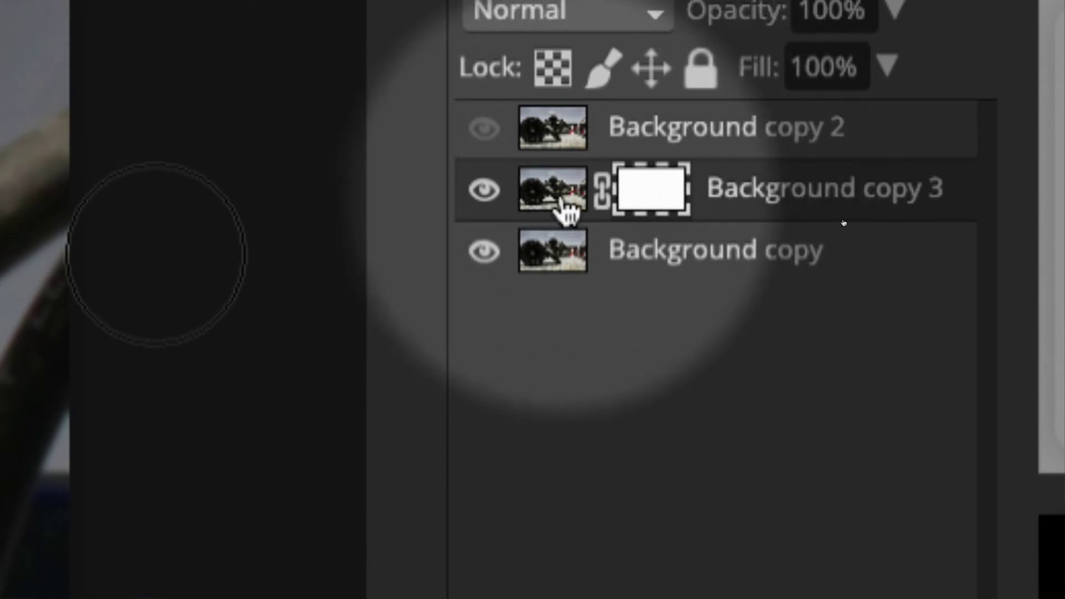
# - Apply an 18 px Gaussian Blur to the image of the Background copy 3 layer rather than its mask
pyautogui.click(566, 208)
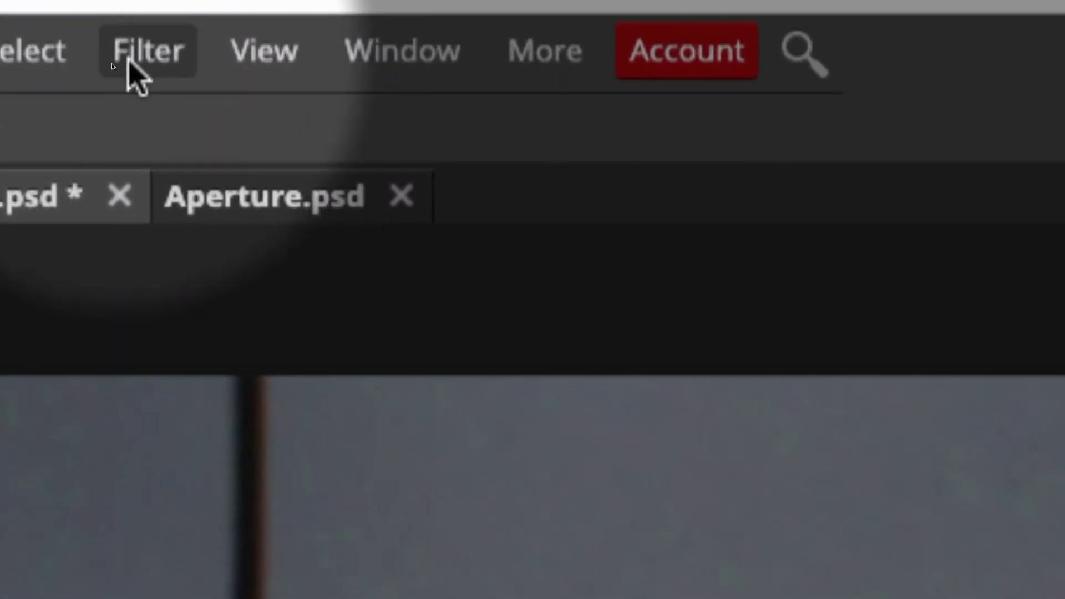
pyautogui.click(141, 64)
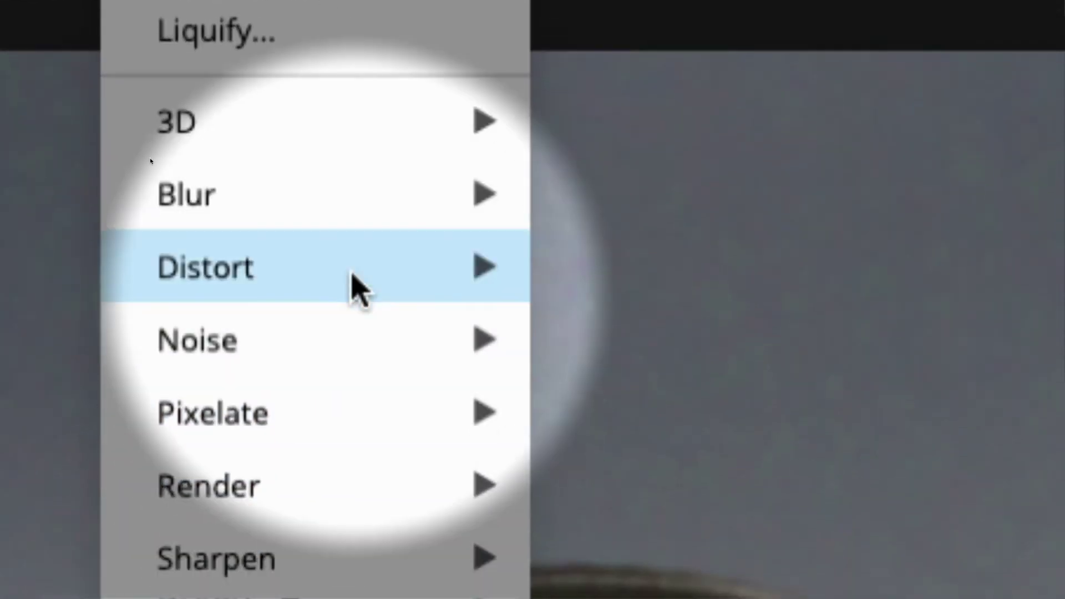
pyautogui.moveTo(355, 532)
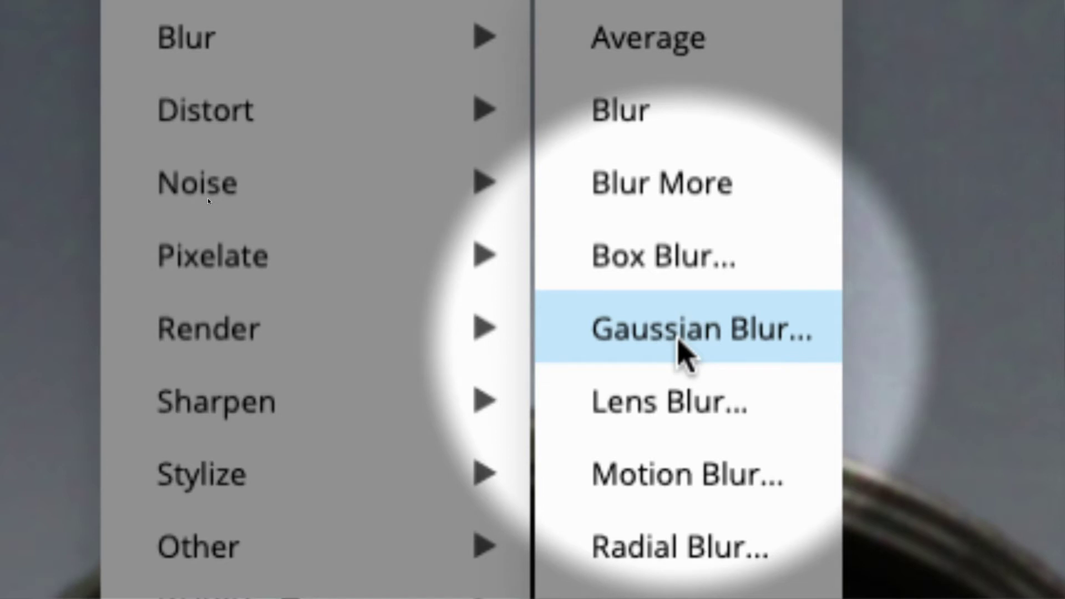
pyautogui.click(678, 342)
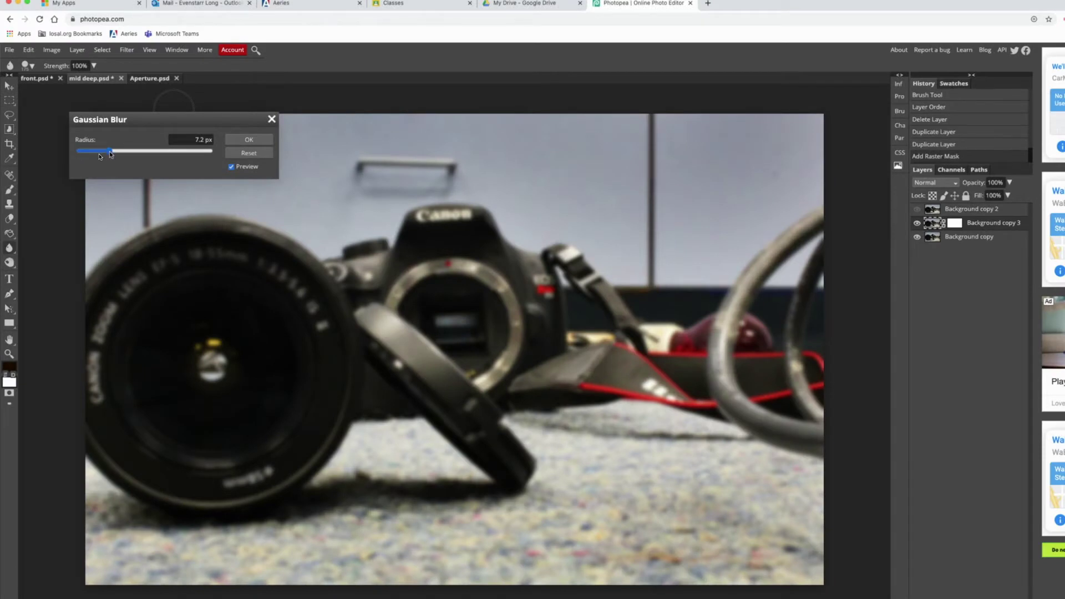
pyautogui.moveTo(109, 151); pyautogui.dragTo(110, 151)
pyautogui.click(173, 151)
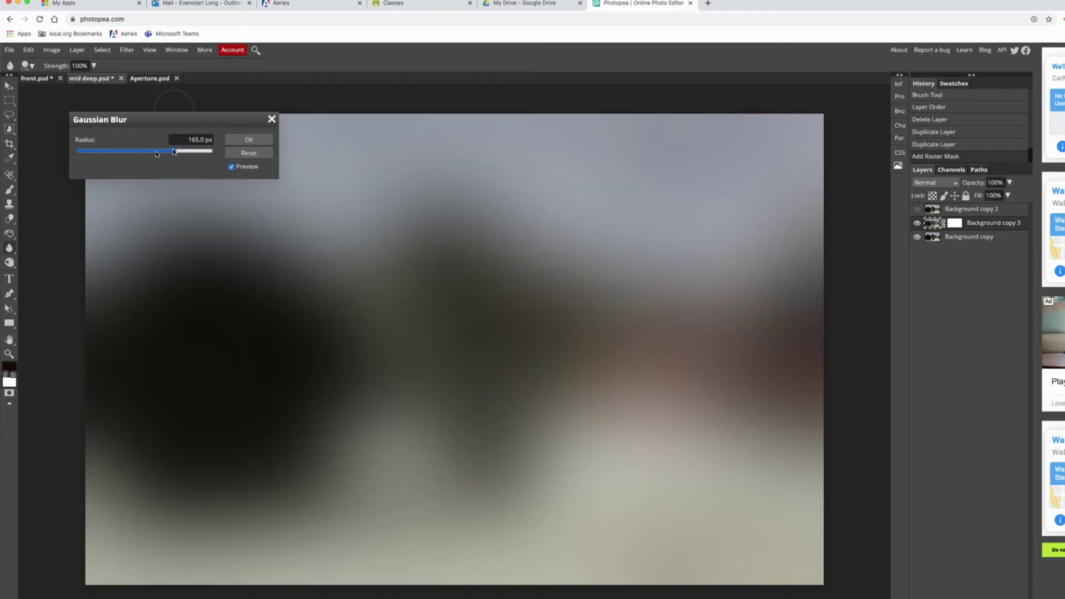
pyautogui.click(119, 152)
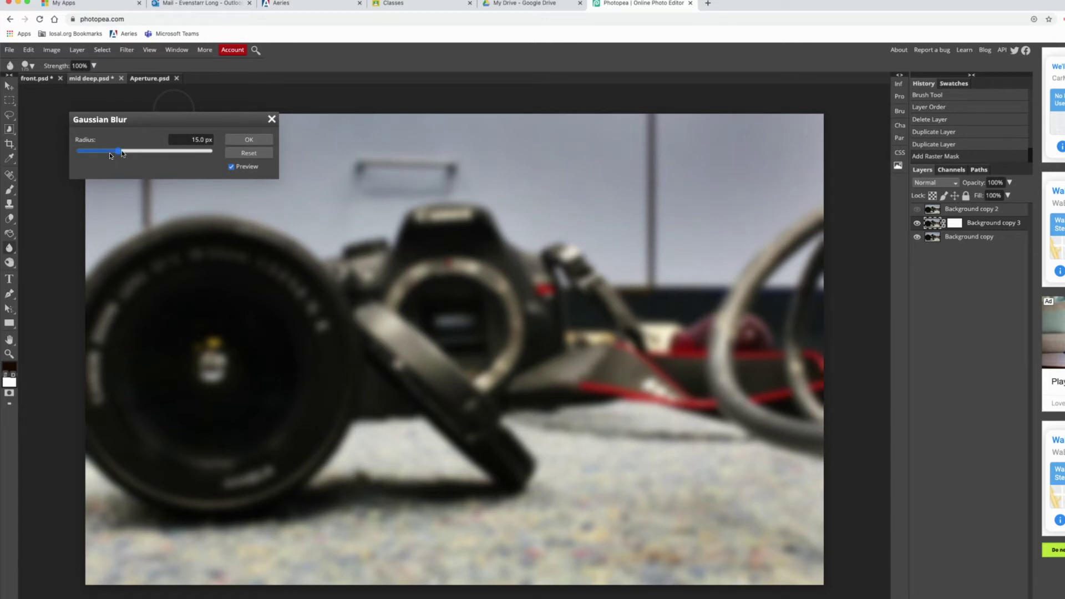
pyautogui.click(121, 152)
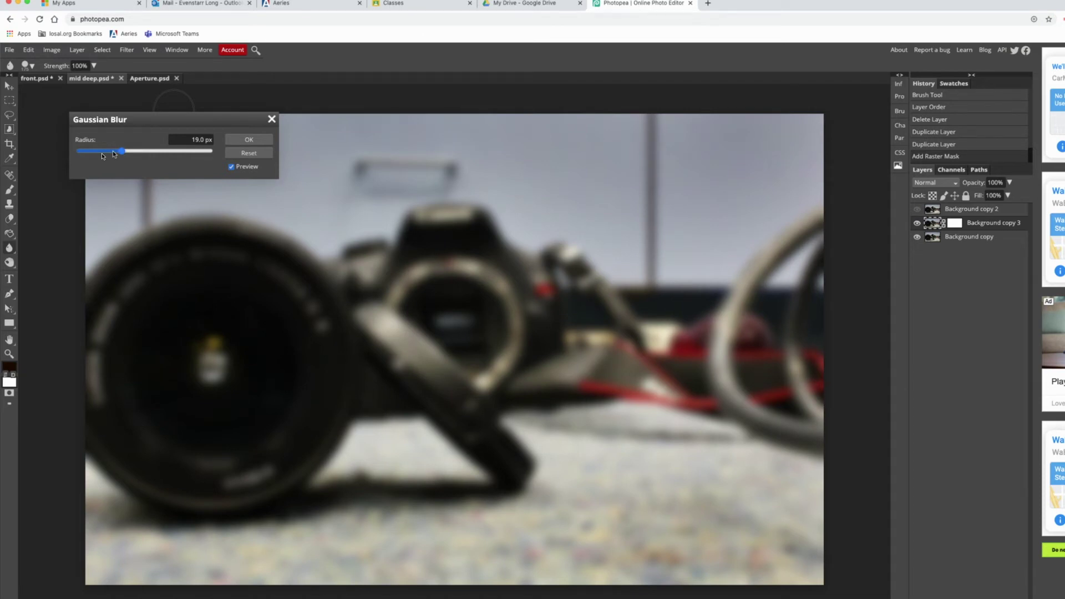
pyautogui.click(108, 152)
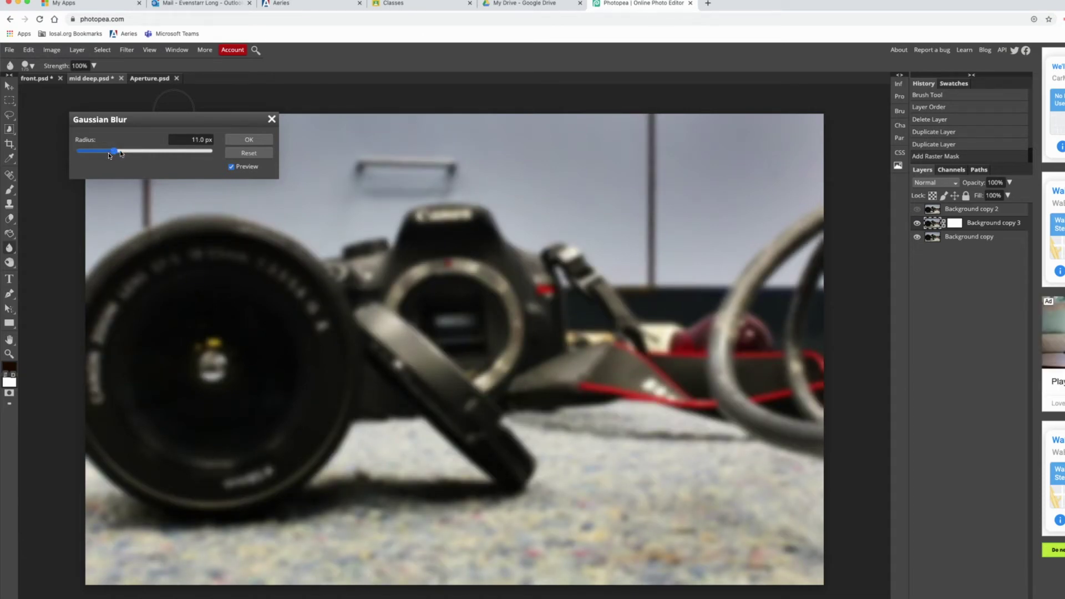
pyautogui.click(121, 152)
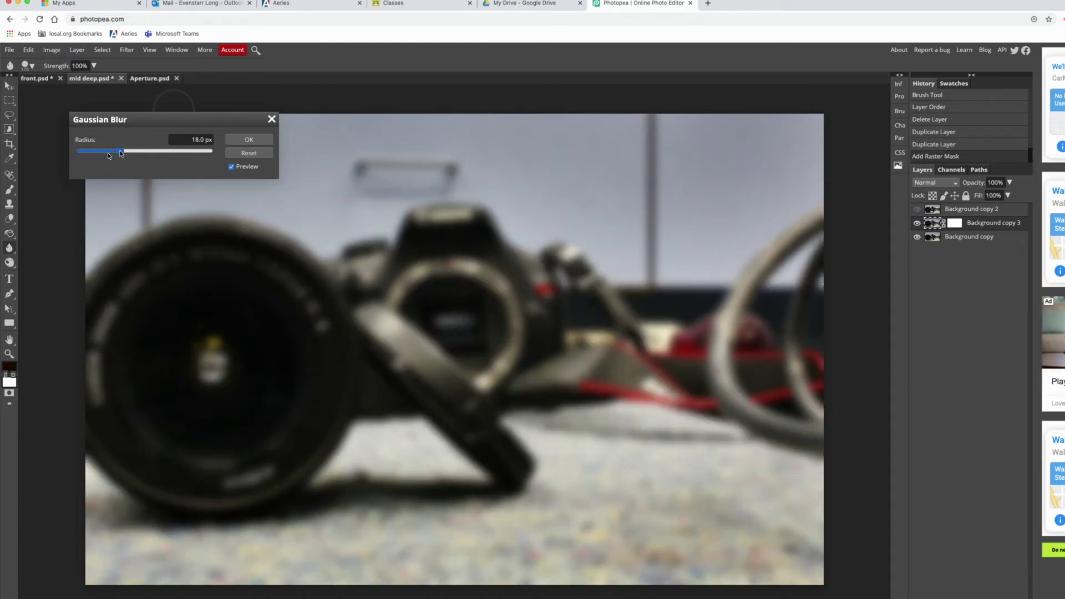
pyautogui.click(246, 141)
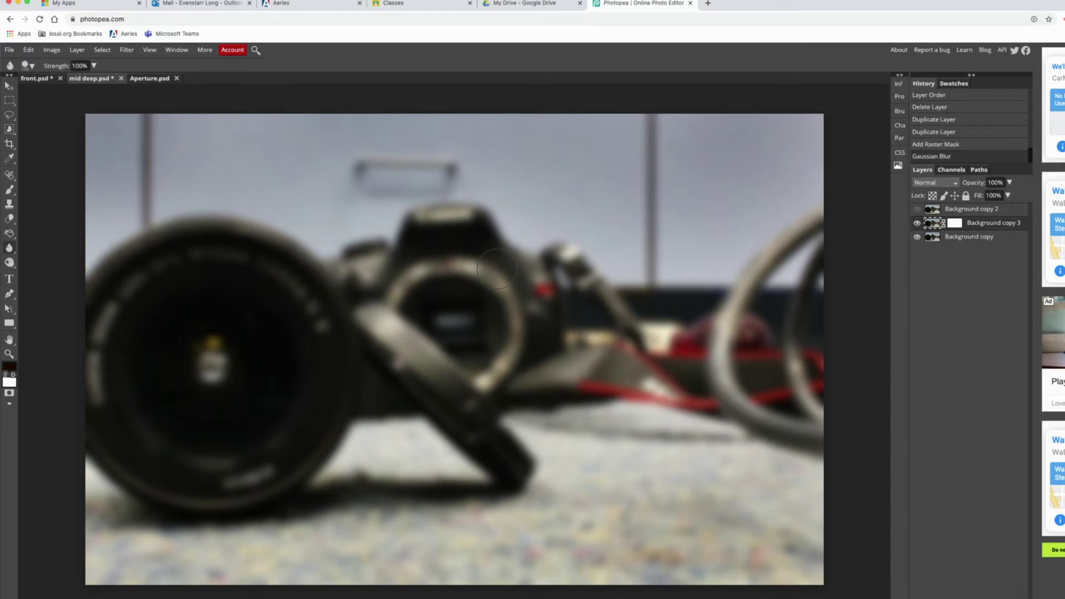
# - Compare the photo with and without the blurred Background copy 3 layer, leave it shown, and target its mask
pyautogui.click(917, 223)
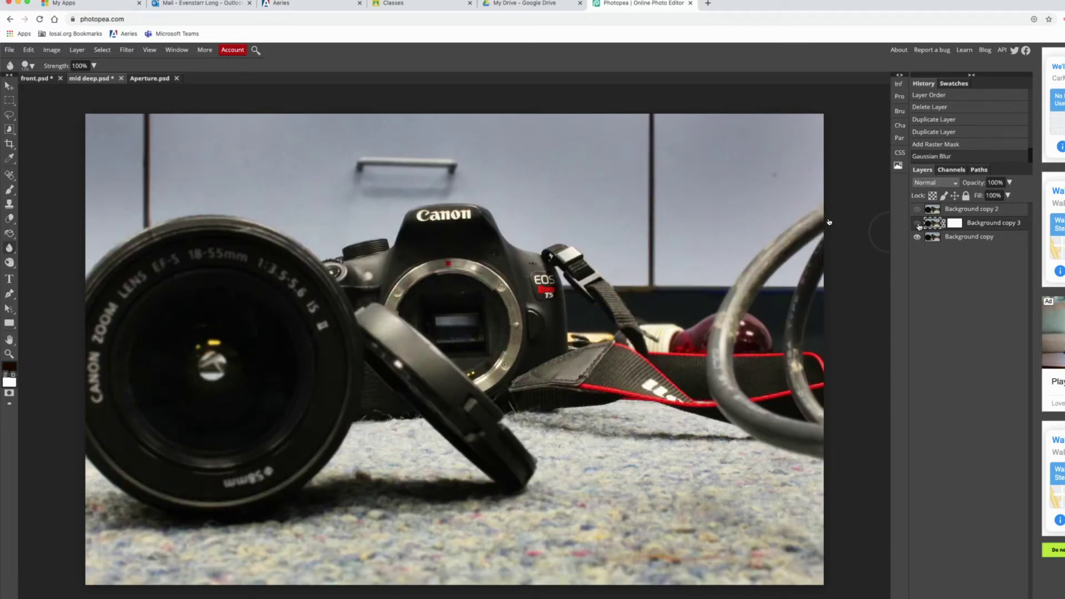
pyautogui.click(917, 224)
pyautogui.click(917, 223)
pyautogui.click(917, 223)
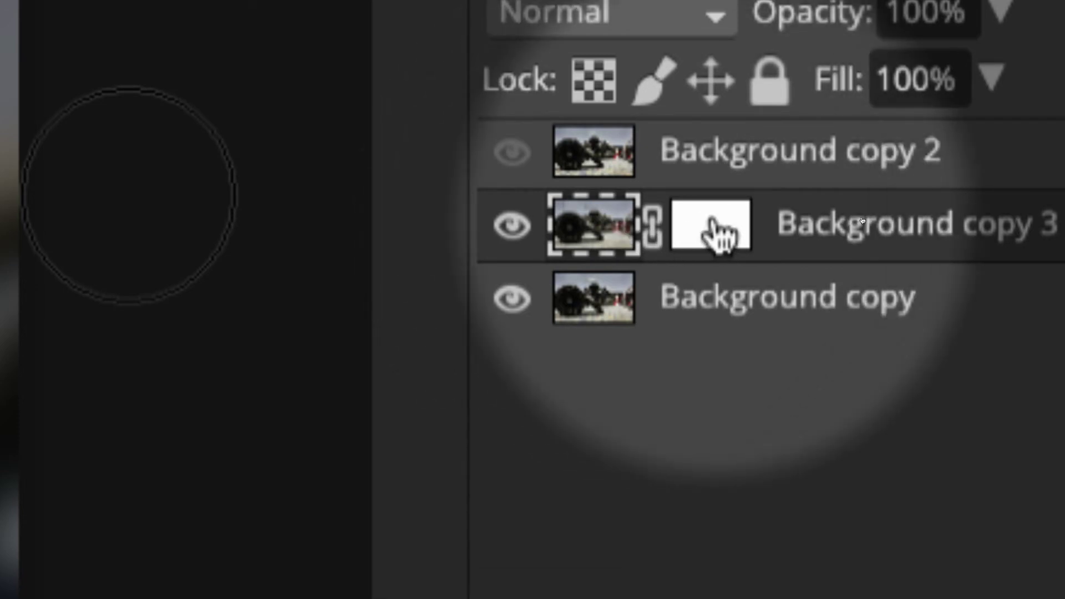
pyautogui.click(709, 228)
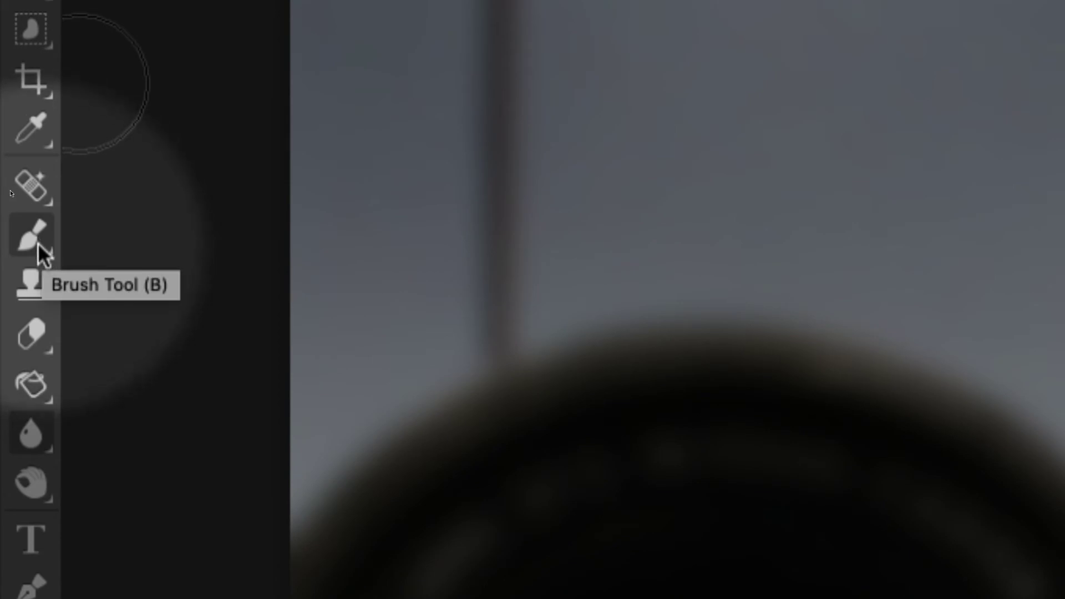
pyautogui.click(42, 384)
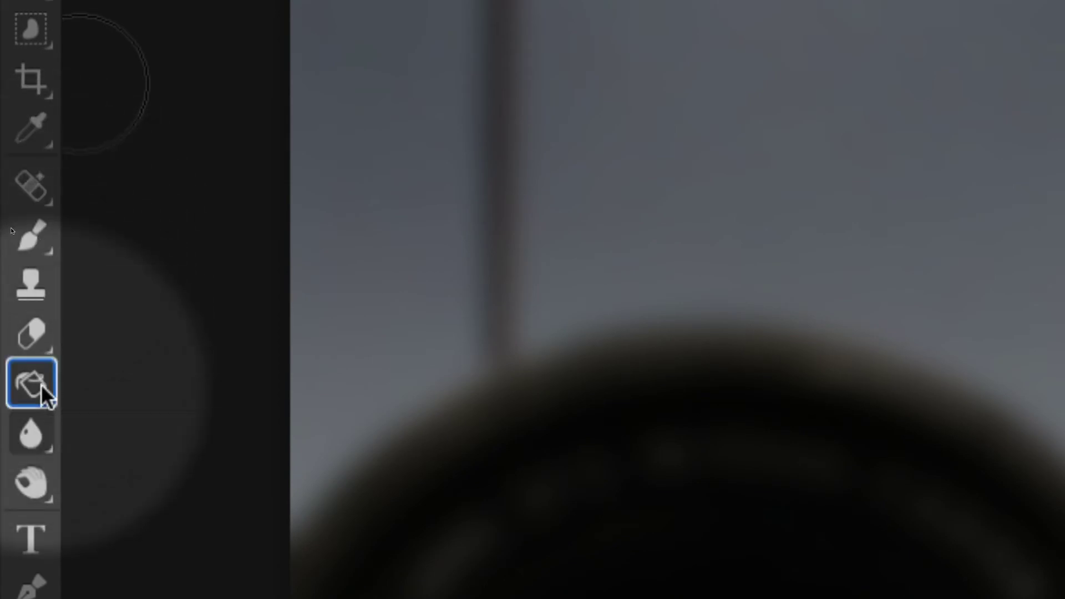
pyautogui.click(41, 384)
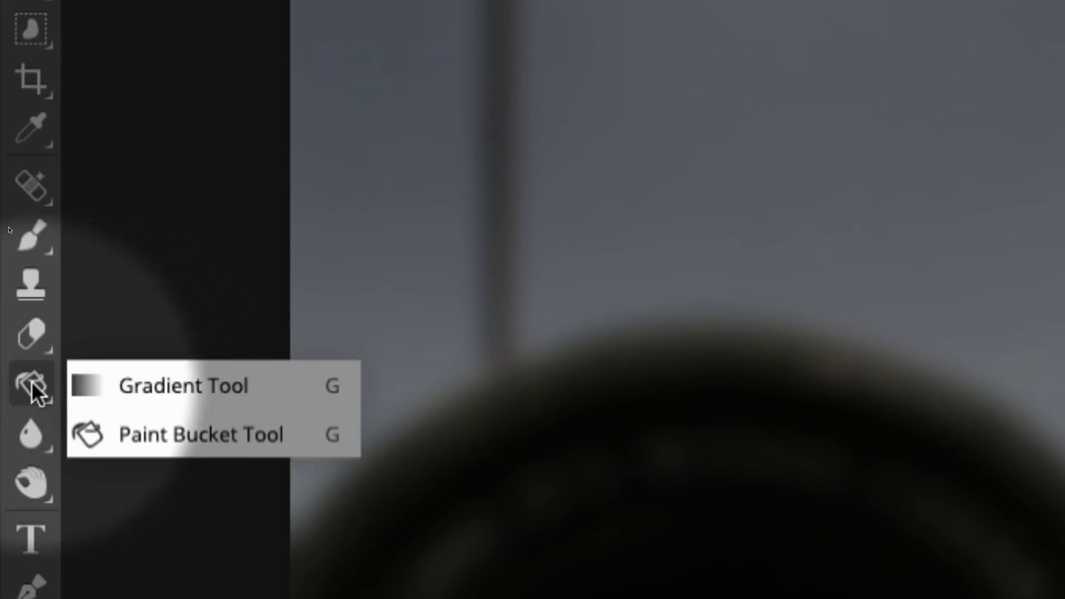
pyautogui.click(34, 390)
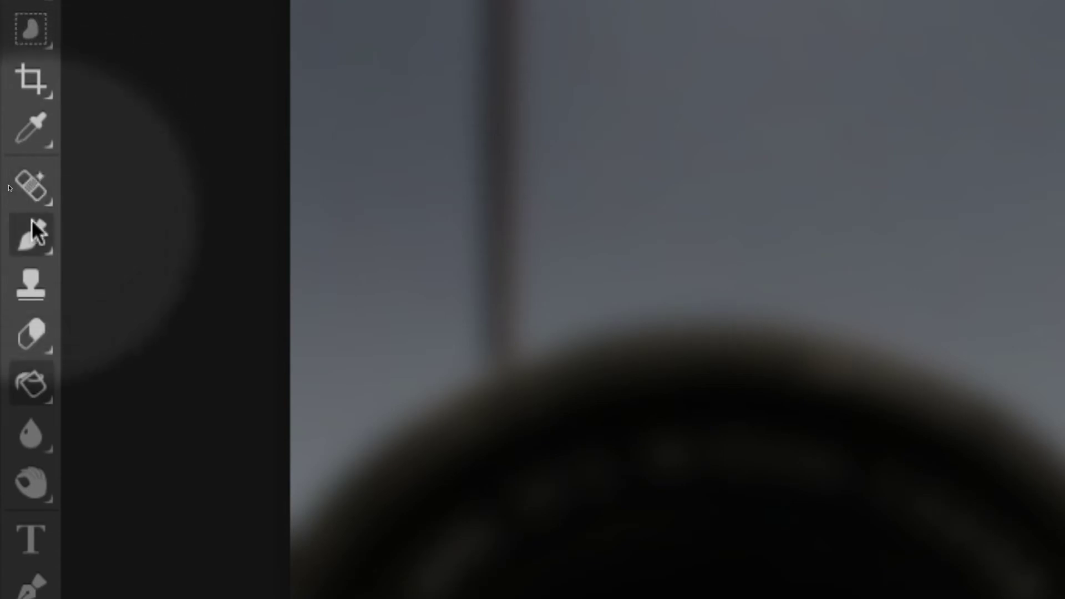
# - Choose the Brush Tool and set its hardness to 14% and its size to 193 px
pyautogui.rightClick(31, 225)
pyautogui.click(106, 238)
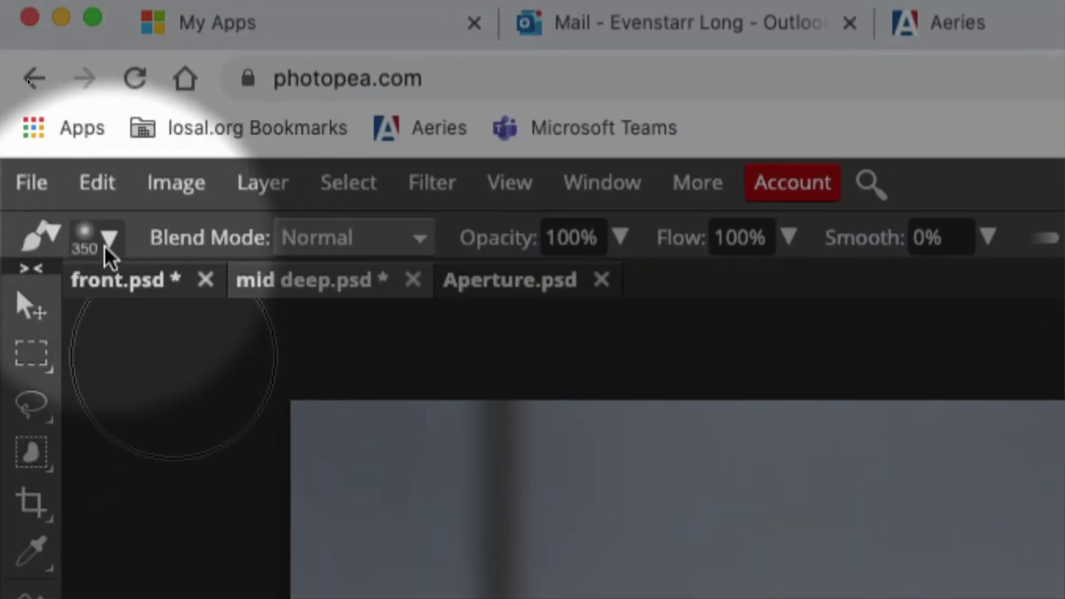
pyautogui.click(107, 244)
pyautogui.moveTo(158, 403)
pyautogui.mouseDown()
pyautogui.moveTo(230, 402)
pyautogui.moveTo(142, 401)
pyautogui.mouseUp()
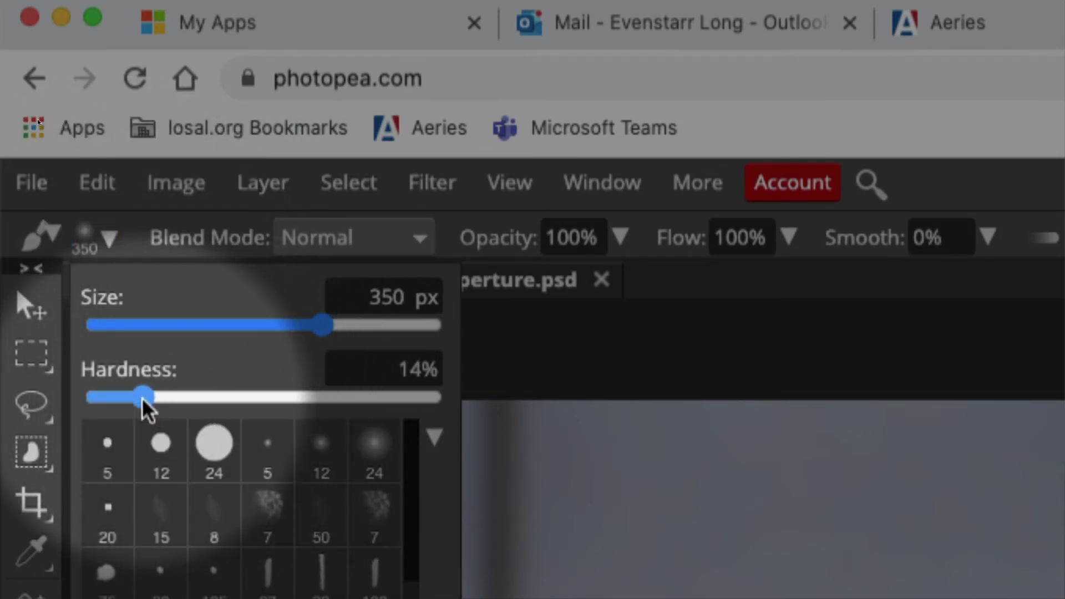
pyautogui.moveTo(311, 334)
pyautogui.mouseDown()
pyautogui.moveTo(207, 333)
pyautogui.moveTo(282, 327)
pyautogui.mouseUp()
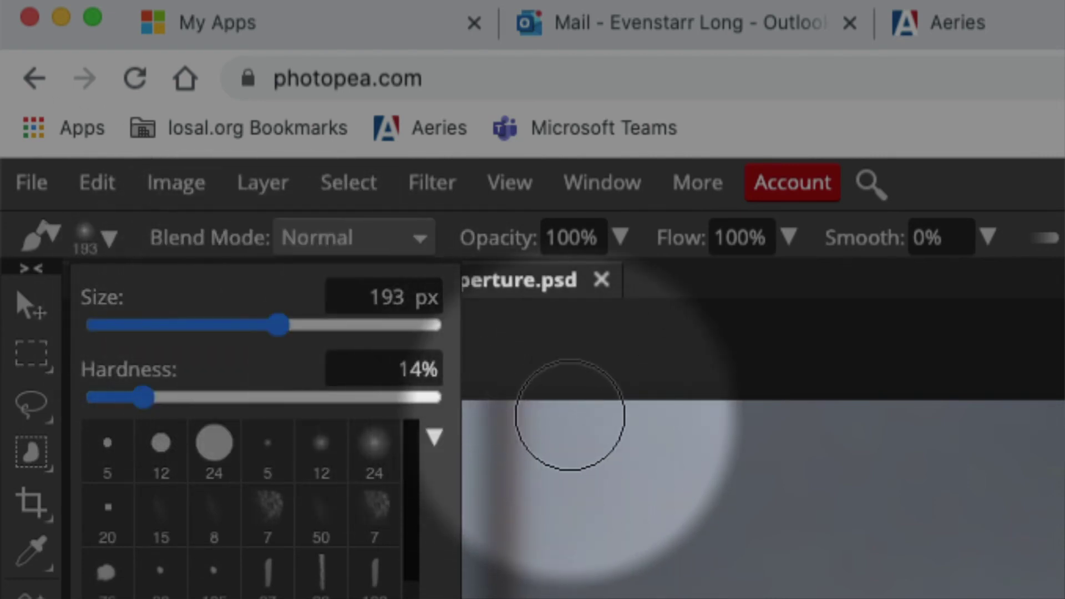
# - Try out smaller and larger brush sizes in increments and settle on a larger brush
pyautogui.click(570, 415)
pyautogui.press(']')
pyautogui.press(']')
pyautogui.press('[')
pyautogui.press('[')
pyautogui.press('[')
pyautogui.press(']')
pyautogui.press(']')
pyautogui.press(']')
pyautogui.press(']')
pyautogui.press('[')
pyautogui.press('[')
pyautogui.press(']')
pyautogui.press(']')
pyautogui.press(']')
pyautogui.press('[')
pyautogui.press('[')
pyautogui.press(']')
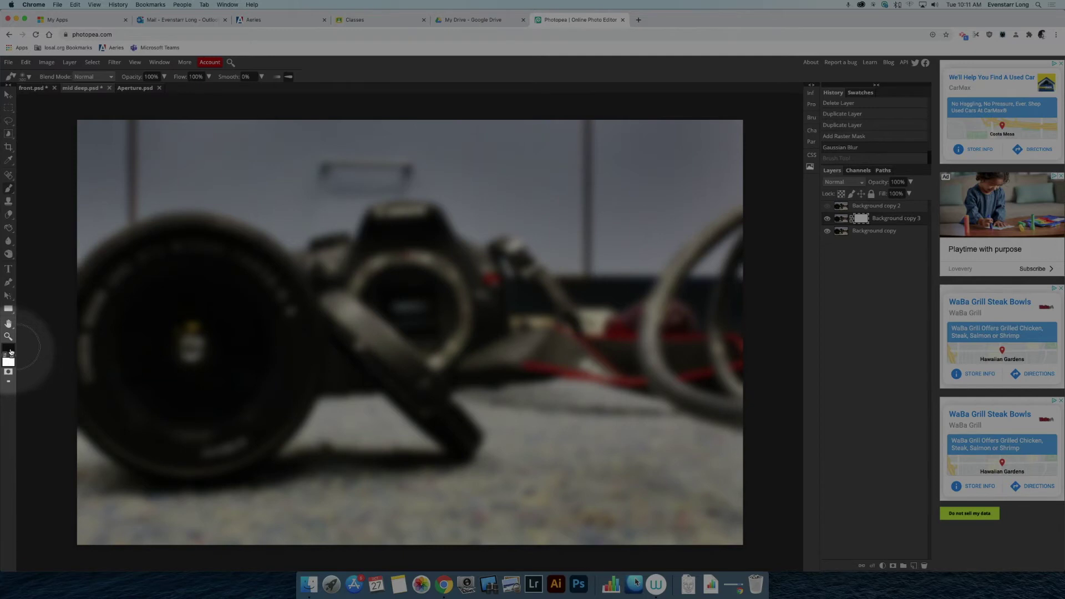
# - Paint black on the Background copy 3 mask over the Canon camera body and lens mount to bring back the sharp image
pyautogui.moveTo(349, 220); pyautogui.dragTo(319, 242)
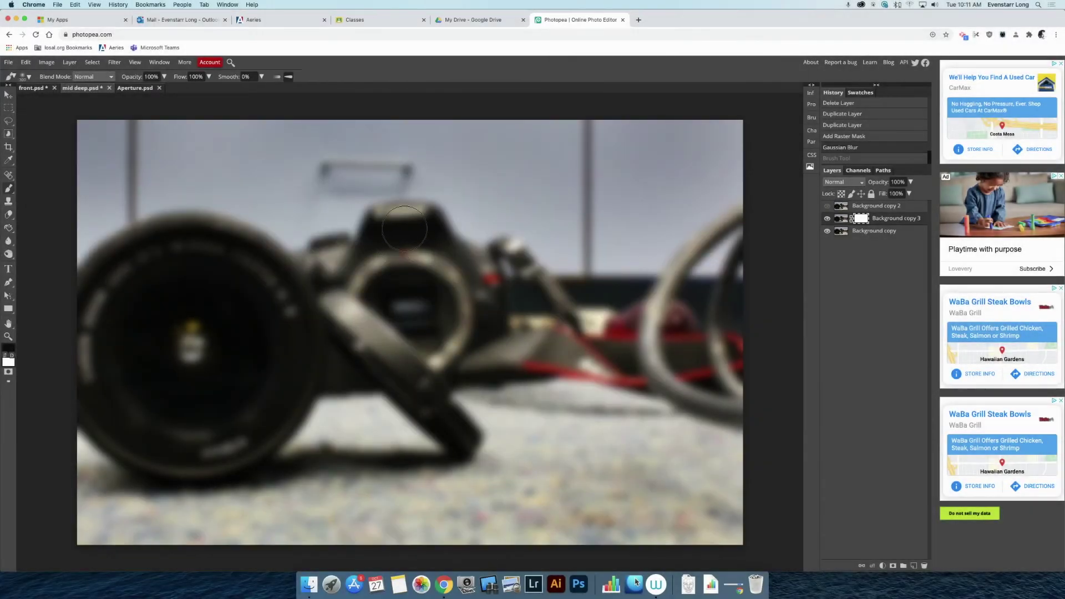
pyautogui.moveTo(405, 228)
pyautogui.mouseDown()
pyautogui.moveTo(408, 219)
pyautogui.moveTo(454, 277)
pyautogui.moveTo(472, 262)
pyautogui.moveTo(477, 311)
pyautogui.moveTo(416, 306)
pyautogui.moveTo(353, 254)
pyautogui.moveTo(333, 265)
pyautogui.moveTo(328, 253)
pyautogui.mouseUp()
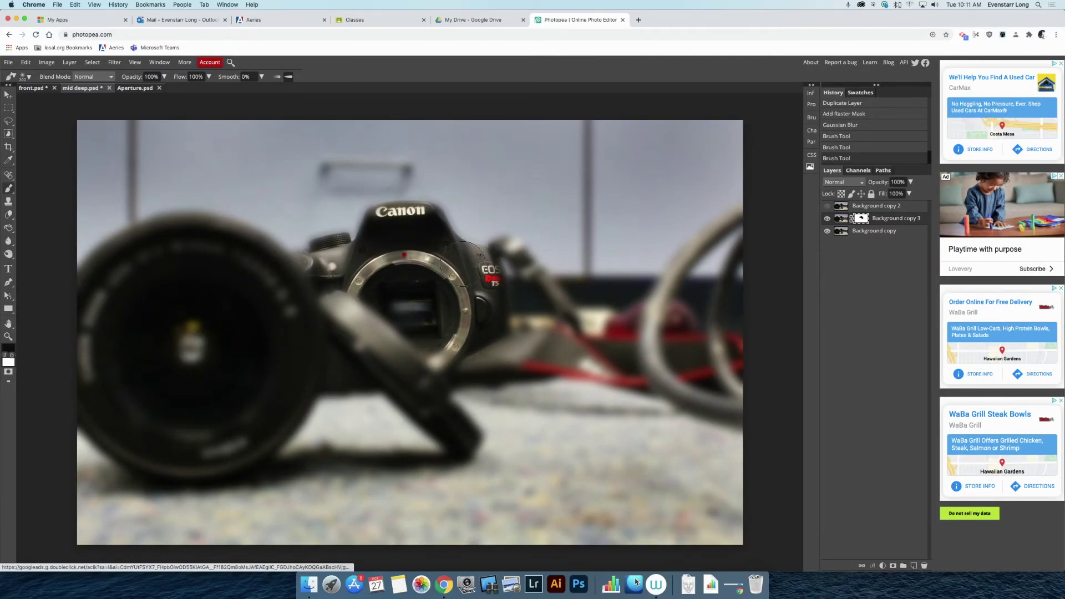
pyautogui.moveTo(462, 263); pyautogui.dragTo(477, 282)
pyautogui.moveTo(483, 335); pyautogui.dragTo(479, 342)
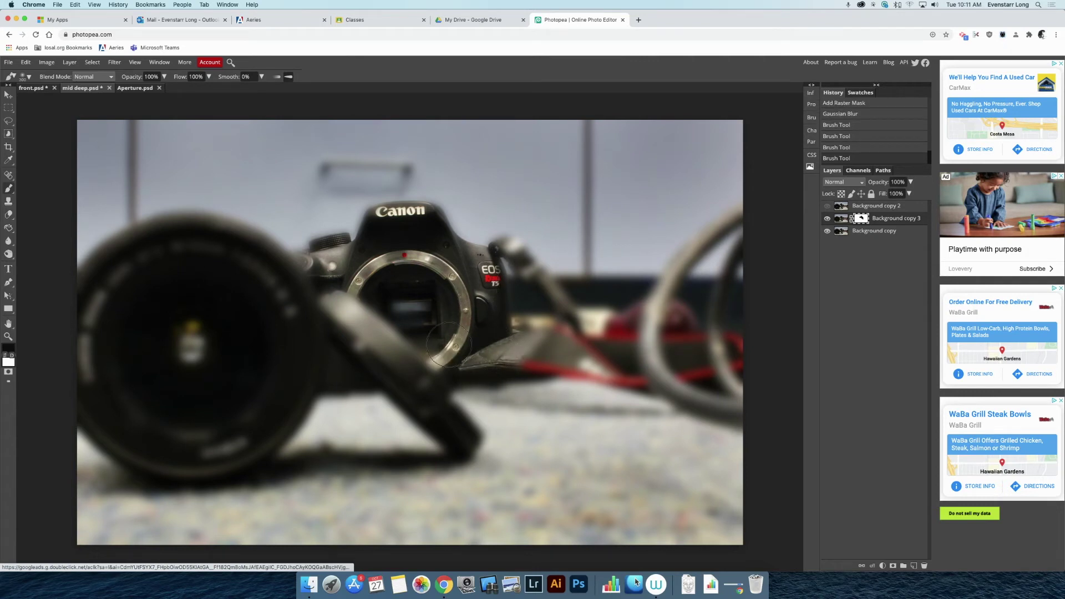
pyautogui.moveTo(420, 316)
pyautogui.mouseDown()
pyautogui.moveTo(374, 277)
pyautogui.moveTo(410, 283)
pyautogui.moveTo(389, 291)
pyautogui.moveTo(333, 267)
pyautogui.moveTo(349, 277)
pyautogui.mouseUp()
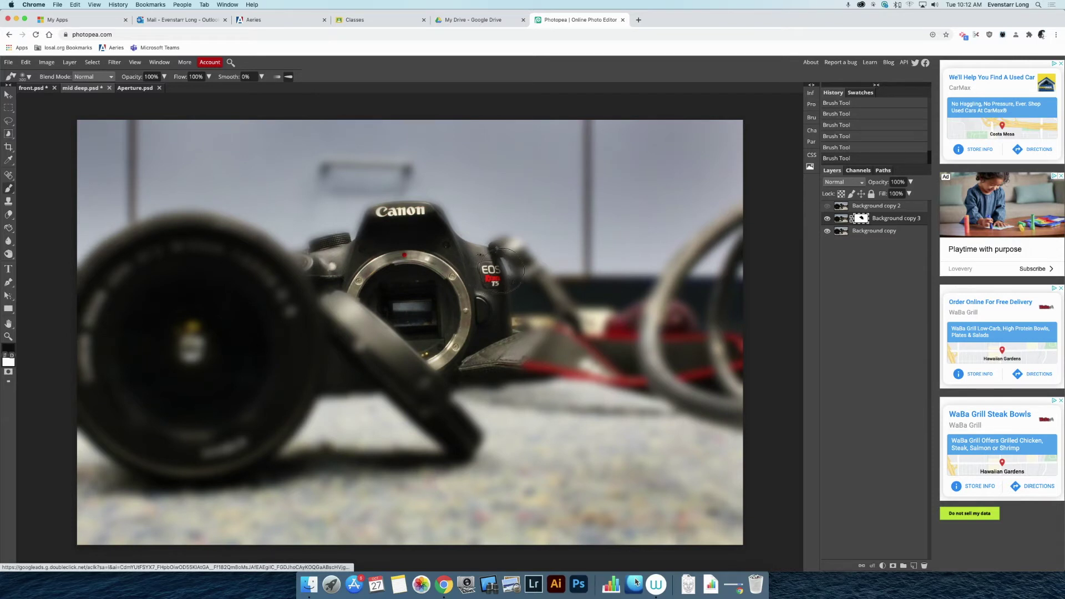
# - Shrink the brush and mask out the blur along the buckled strap and the wide red-edged strap beside the camera
pyautogui.press('[')
pyautogui.press('[')
pyautogui.press('[')
pyautogui.press('[')
pyautogui.press('[')
pyautogui.moveTo(503, 247)
pyautogui.mouseDown()
pyautogui.moveTo(518, 249)
pyautogui.moveTo(578, 333)
pyautogui.mouseUp()
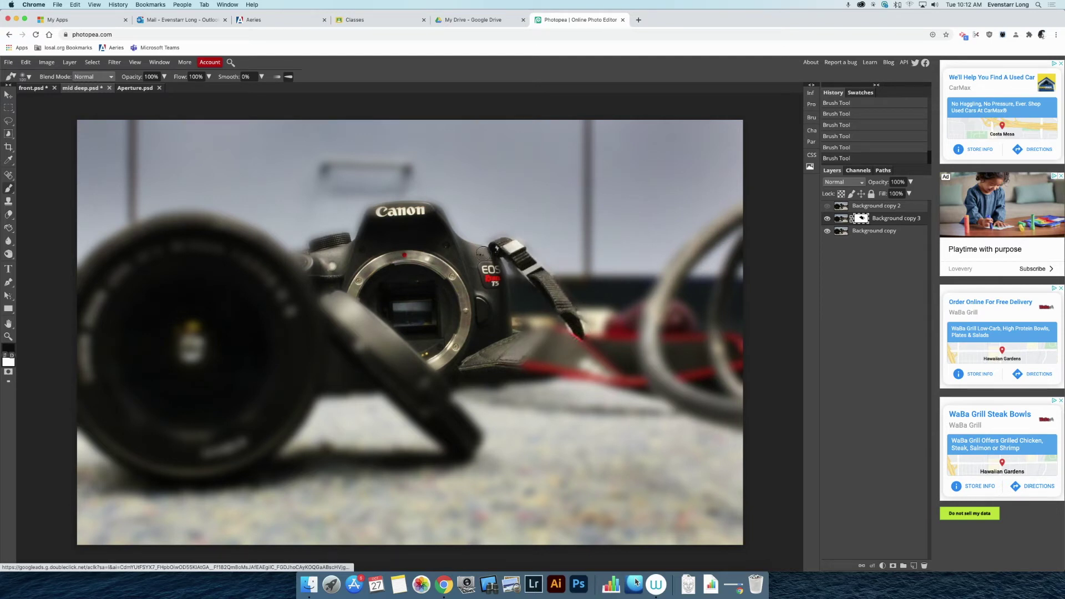
pyautogui.moveTo(506, 311)
pyautogui.mouseDown()
pyautogui.moveTo(509, 340)
pyautogui.moveTo(558, 339)
pyautogui.moveTo(585, 357)
pyautogui.moveTo(551, 343)
pyautogui.moveTo(473, 366)
pyautogui.moveTo(623, 375)
pyautogui.mouseUp()
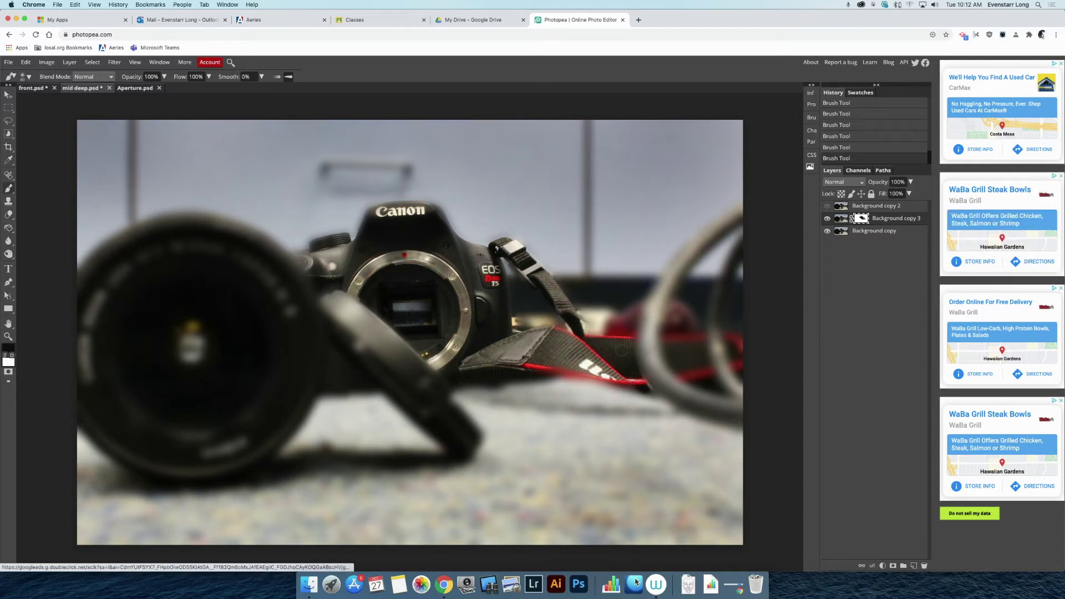
# - Paint the mask over the carpet below the strap and around the lens cap to reveal the mid-ground carpet
pyautogui.moveTo(610, 381); pyautogui.dragTo(560, 374)
pyautogui.moveTo(629, 393)
pyautogui.mouseDown()
pyautogui.moveTo(523, 393)
pyautogui.moveTo(572, 377)
pyautogui.moveTo(518, 385)
pyautogui.moveTo(630, 377)
pyautogui.moveTo(465, 390)
pyautogui.moveTo(488, 411)
pyautogui.moveTo(661, 409)
pyautogui.mouseUp()
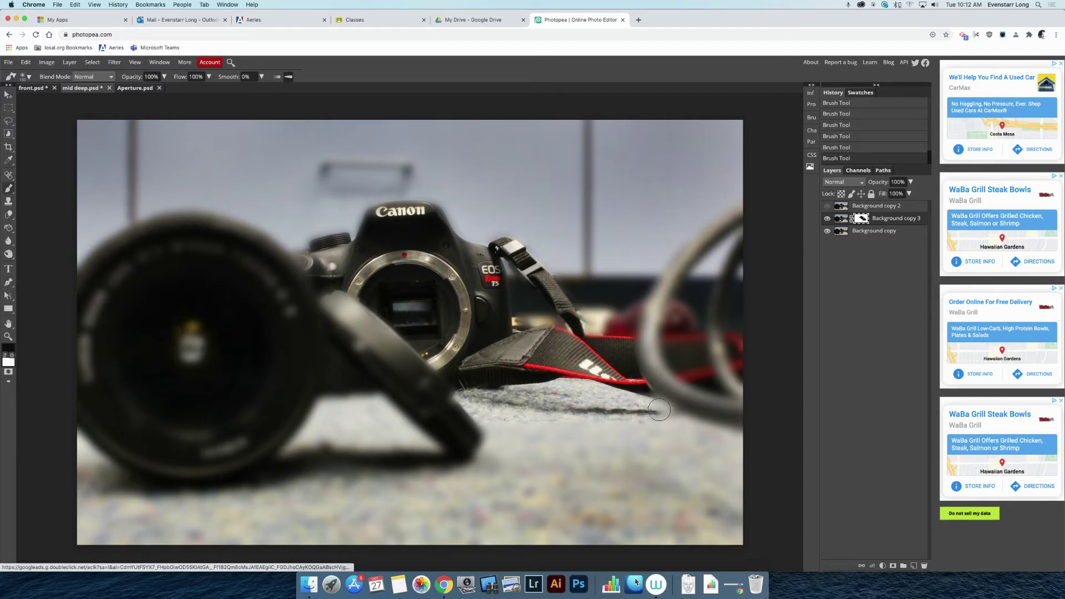
pyautogui.moveTo(384, 415)
pyautogui.mouseDown()
pyautogui.moveTo(325, 414)
pyautogui.moveTo(336, 361)
pyautogui.moveTo(380, 408)
pyautogui.mouseUp()
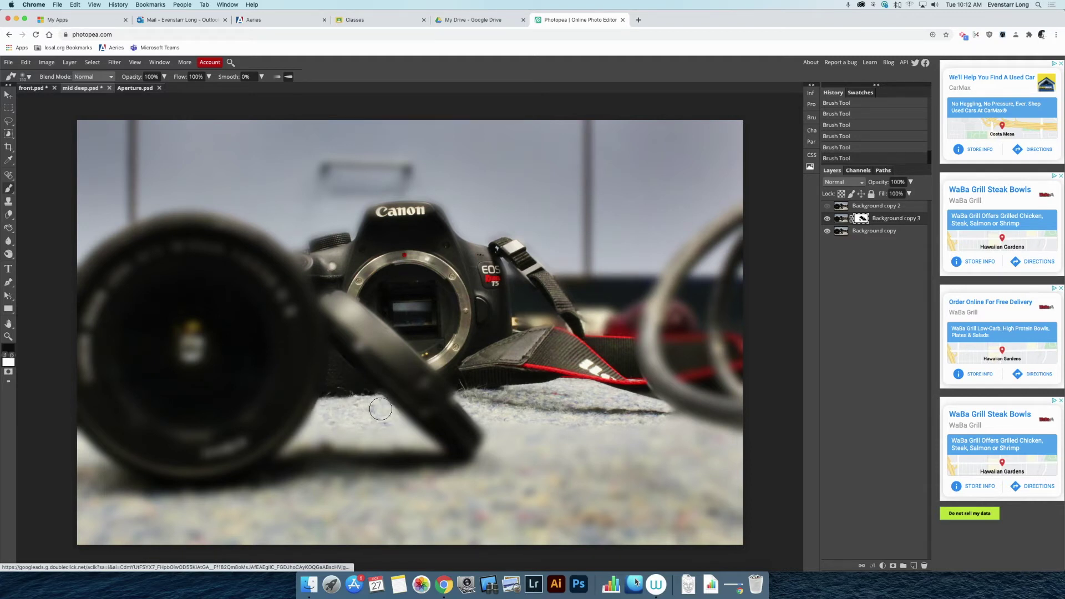
pyautogui.press('[')
pyautogui.moveTo(326, 399); pyautogui.dragTo(310, 420)
# - Adjust the brush size and clean up the mask along the strap's tip and buckle and the camera's upper and side edges
pyautogui.press(']')
pyautogui.press(']')
pyautogui.press(']')
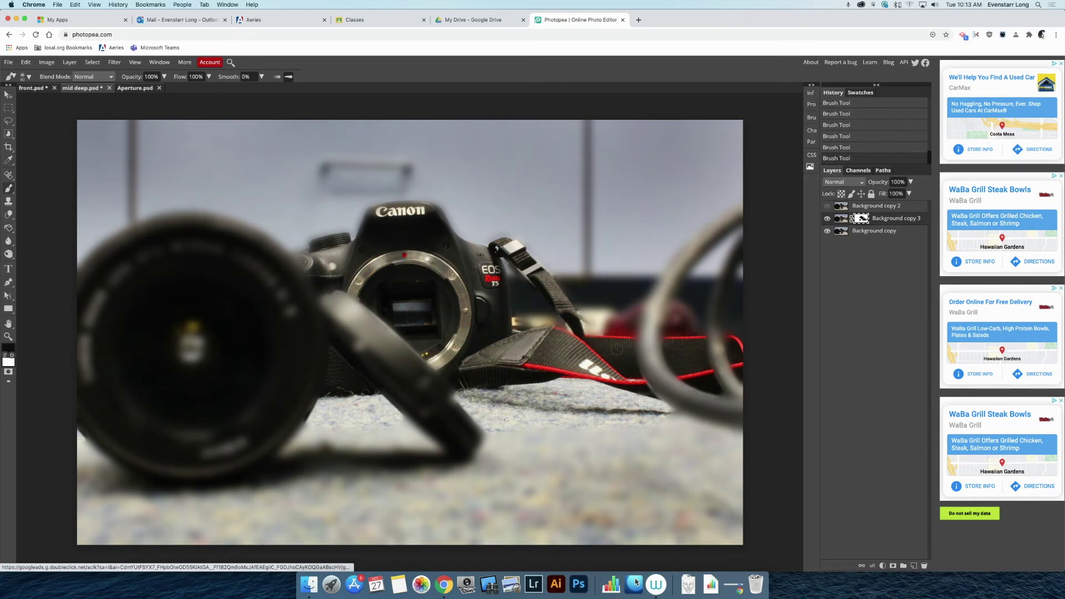
pyautogui.moveTo(579, 318); pyautogui.dragTo(603, 332)
pyautogui.moveTo(520, 273); pyautogui.dragTo(510, 265)
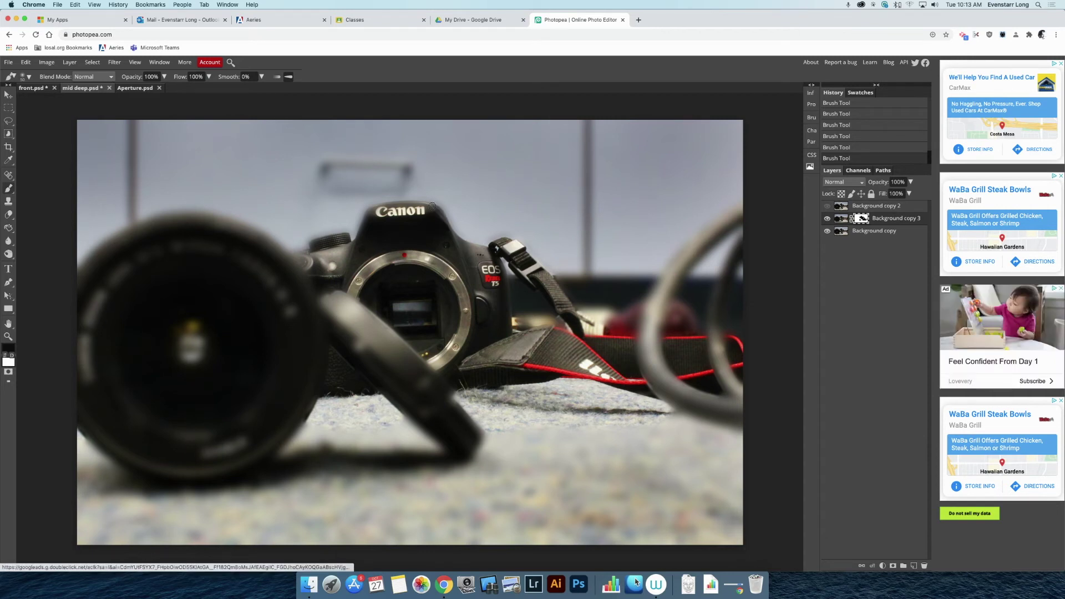
pyautogui.moveTo(365, 209); pyautogui.dragTo(371, 222)
pyautogui.moveTo(360, 250); pyautogui.dragTo(356, 237)
pyautogui.moveTo(298, 256); pyautogui.dragTo(315, 278)
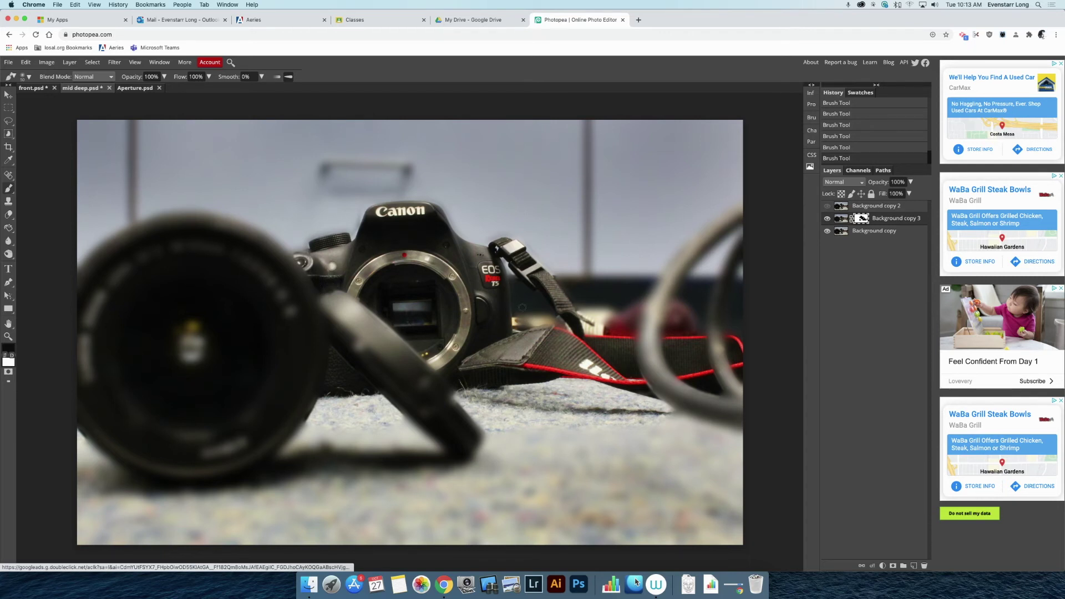
# - Paint the blur back over the bulb base behind the strap's tip, using white as the foreground colour and 56% brush opacity
pyautogui.press('z')
pyautogui.click(606, 327)
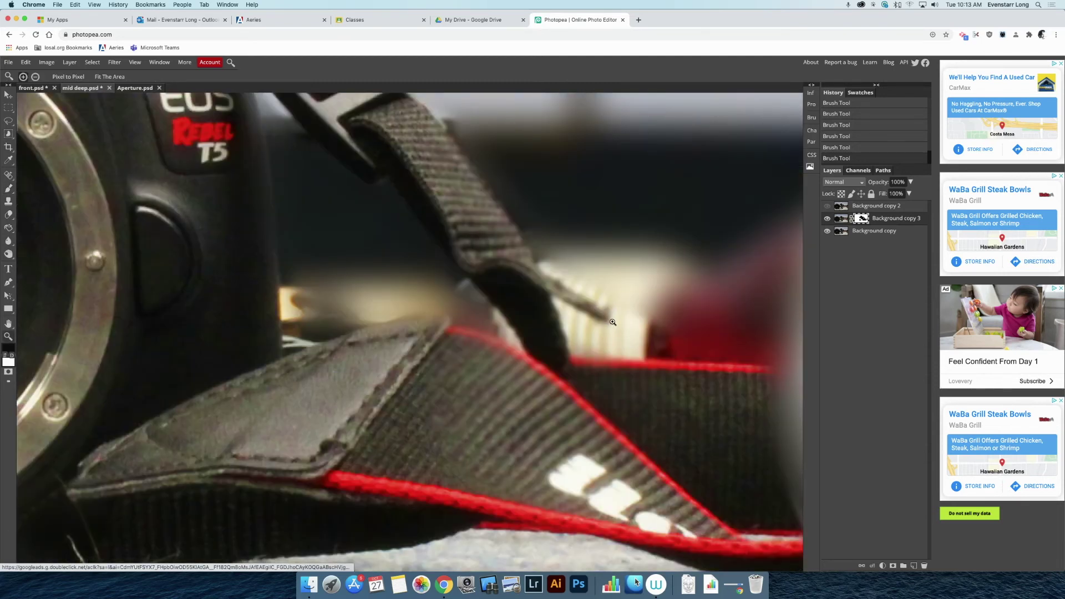
pyautogui.keyDown('alt'); pyautogui.click(613, 322); pyautogui.keyUp('alt')
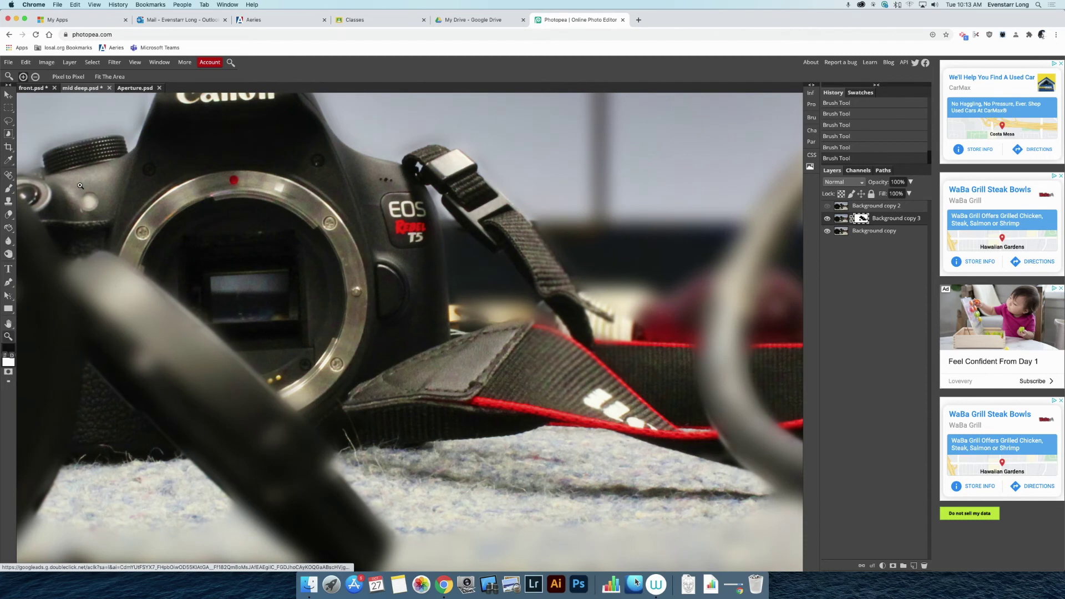
pyautogui.click(8, 350)
pyautogui.click(68, 139)
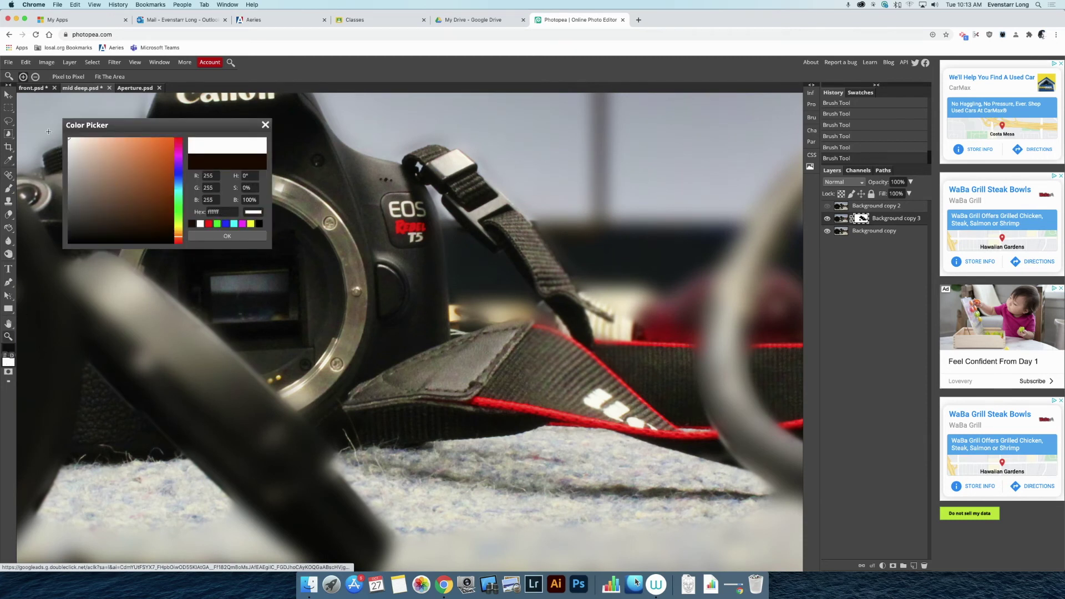
pyautogui.click(239, 236)
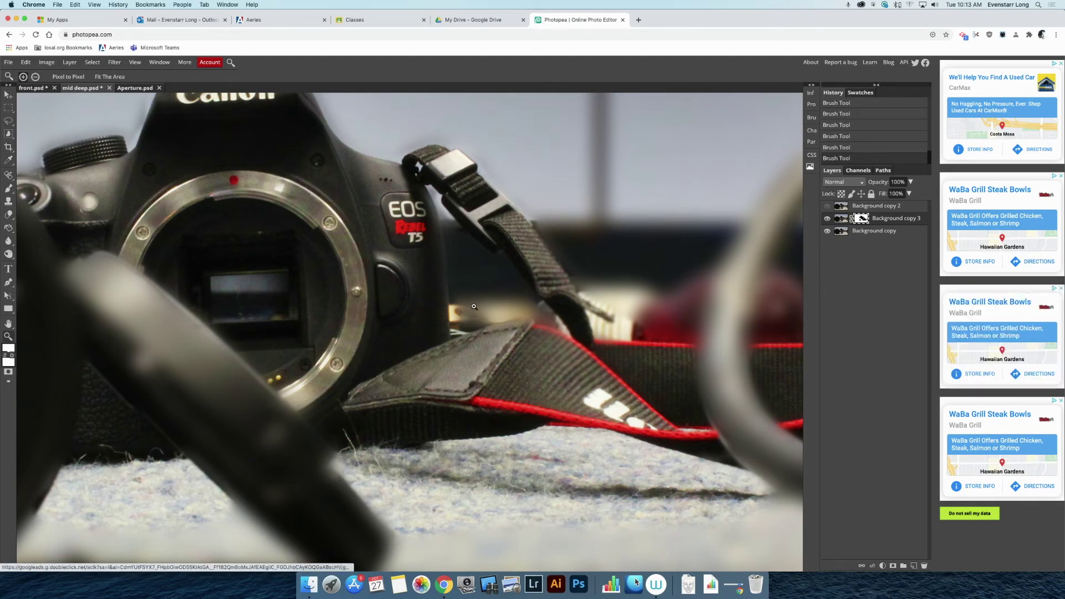
pyautogui.press('b')
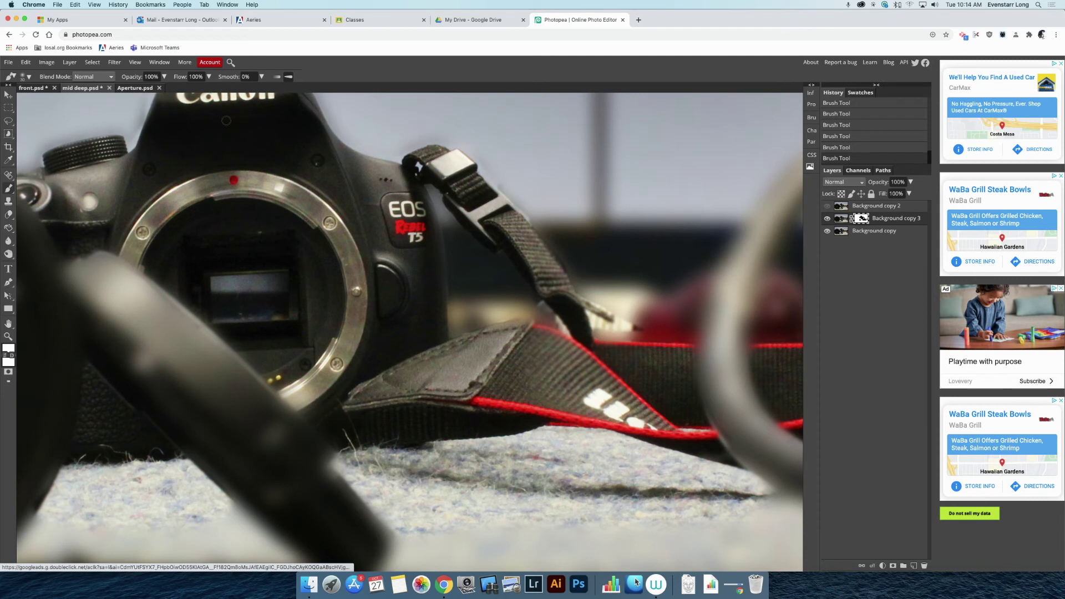
pyautogui.moveTo(127, 77); pyautogui.dragTo(112, 80)
pyautogui.moveTo(566, 331); pyautogui.dragTo(540, 301)
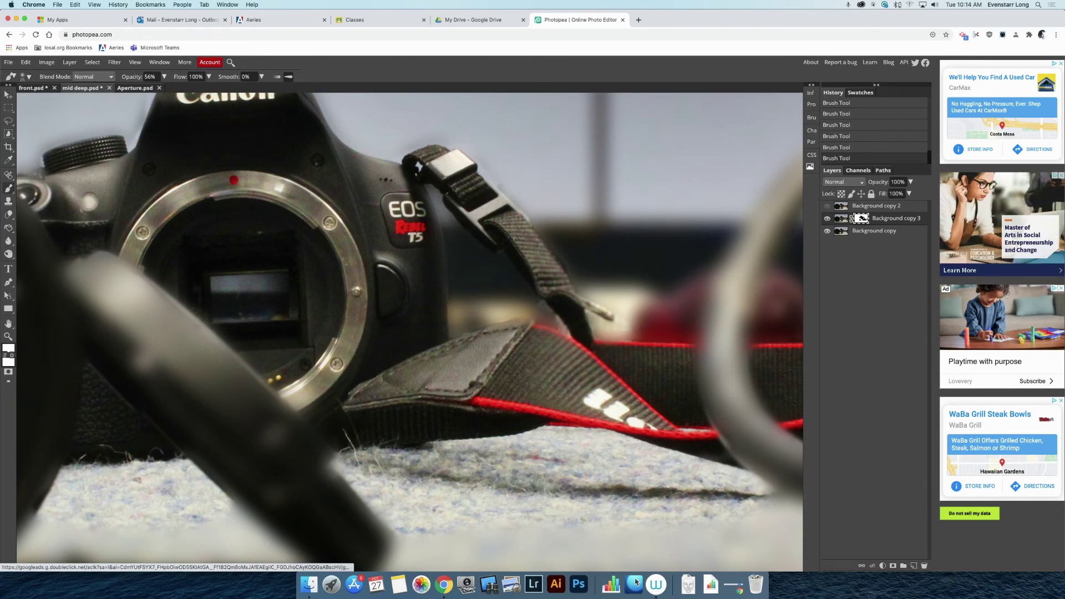
# - Set the foreground colour to black (000000) and the brush opacity to 22% for working on the foreground carpet
pyautogui.moveTo(691, 329); pyautogui.dragTo(470, 358)
pyautogui.scroll(3, 660, 348)
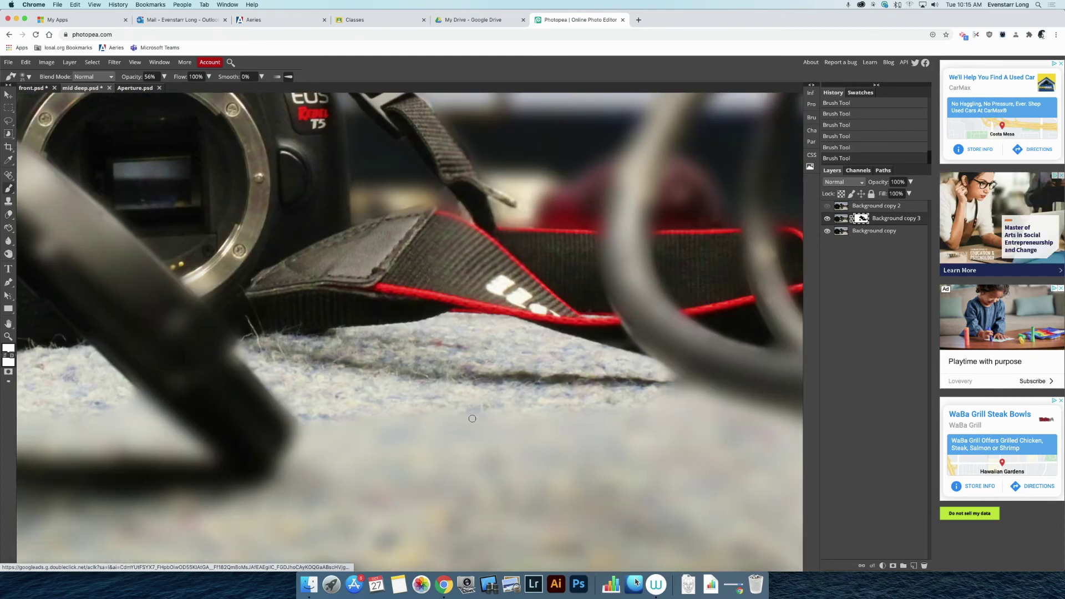
pyautogui.scroll(-3, 416, 335)
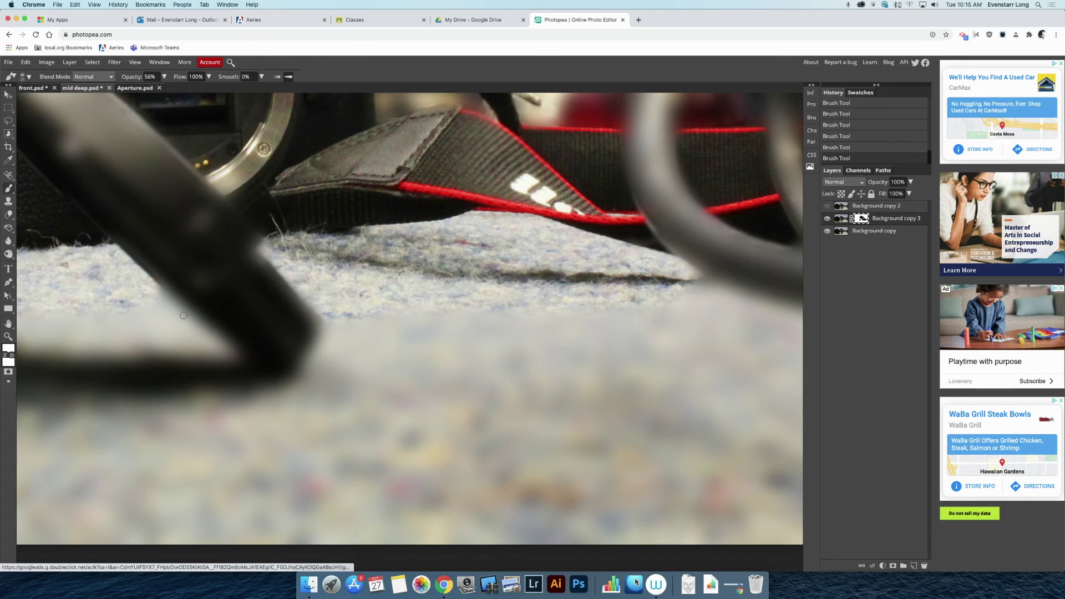
pyautogui.click(11, 349)
pyautogui.moveTo(75, 223); pyautogui.dragTo(71, 243)
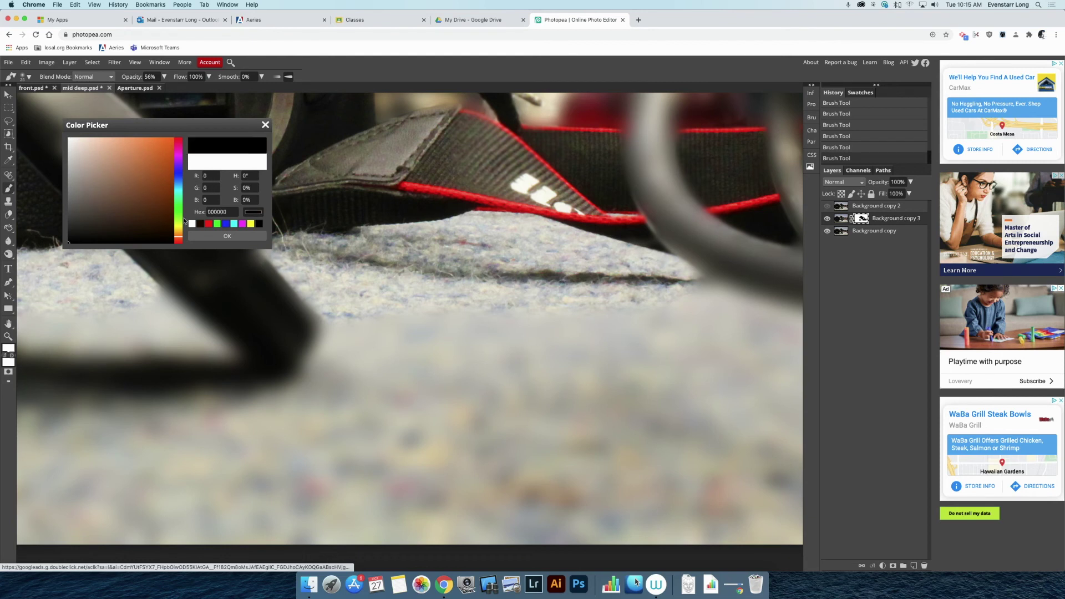
pyautogui.click(229, 236)
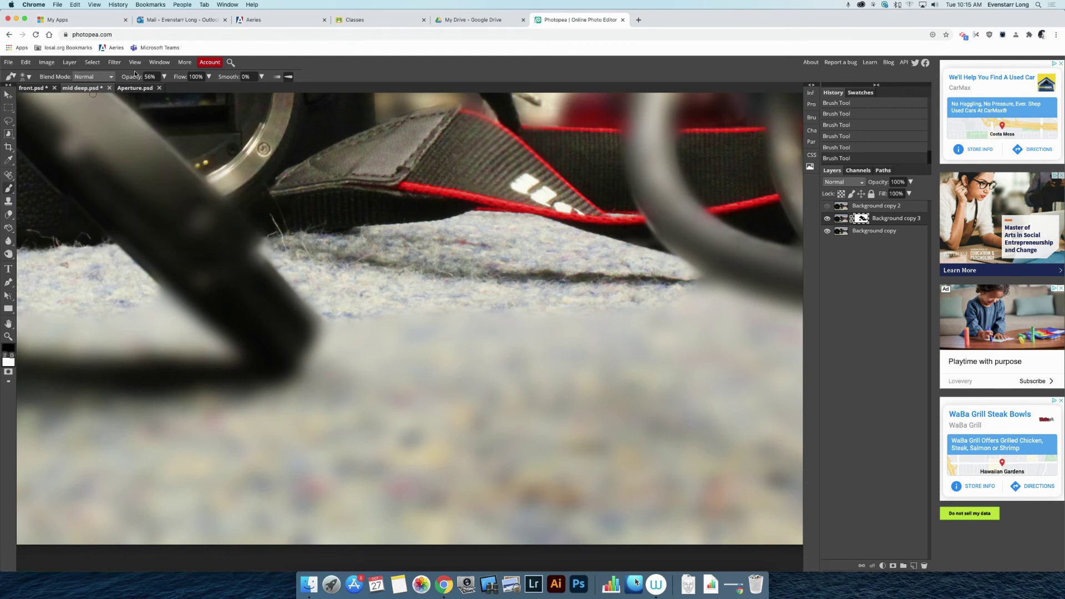
pyautogui.moveTo(135, 78); pyautogui.dragTo(118, 81)
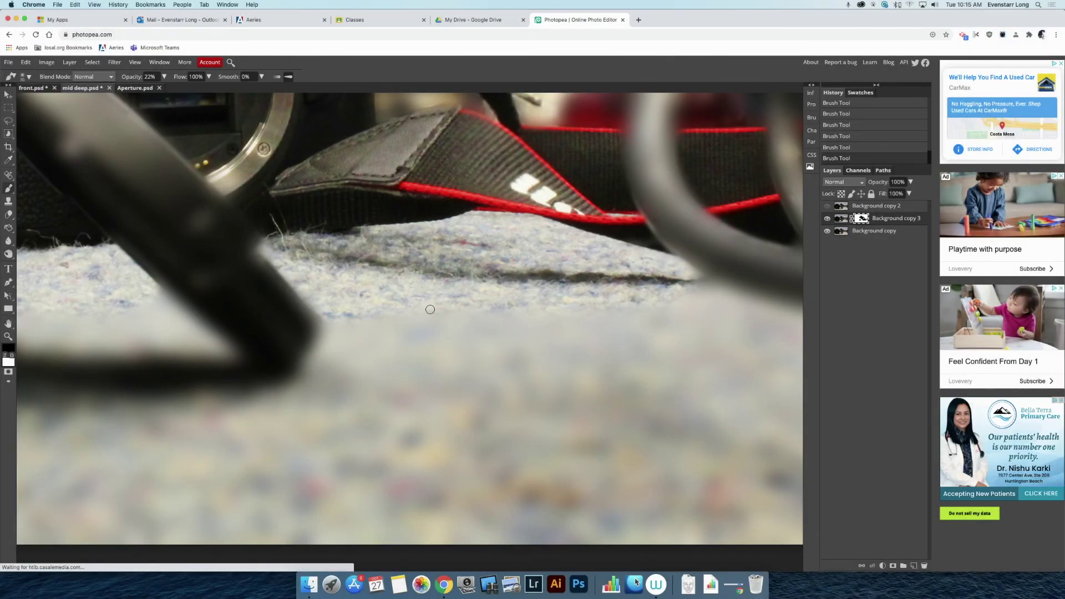
# - Enlarge the brush and paint the mask along the carpet's sharp-to-blurred edge on both sides of the lens cap for a gradual transition
pyautogui.press(']')
pyautogui.press(']')
pyautogui.press(']')
pyautogui.press(']')
pyautogui.press(']')
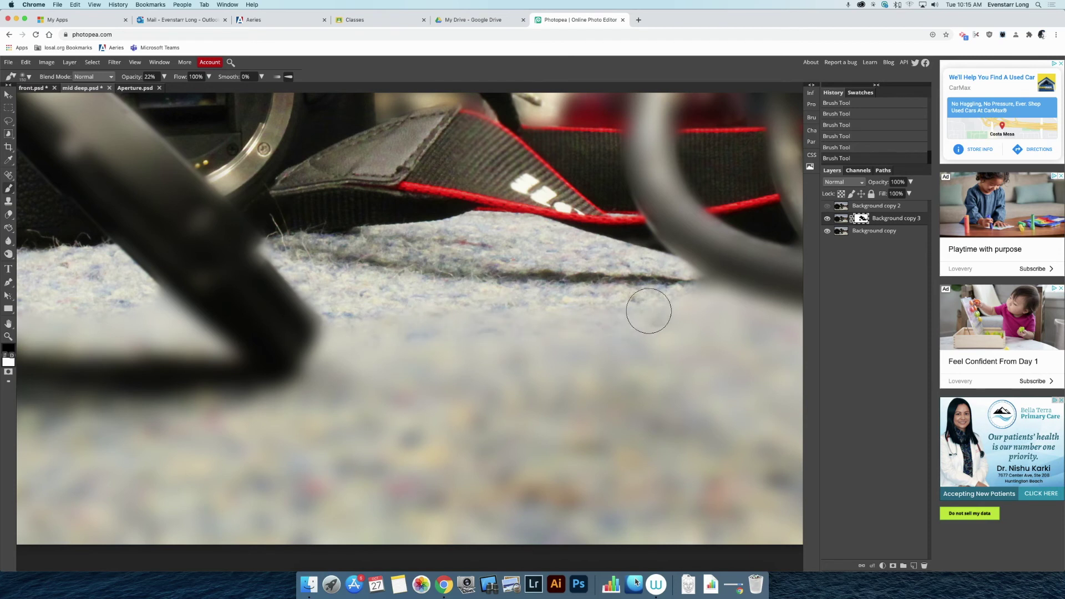
pyautogui.hscroll(3, 612, 287)
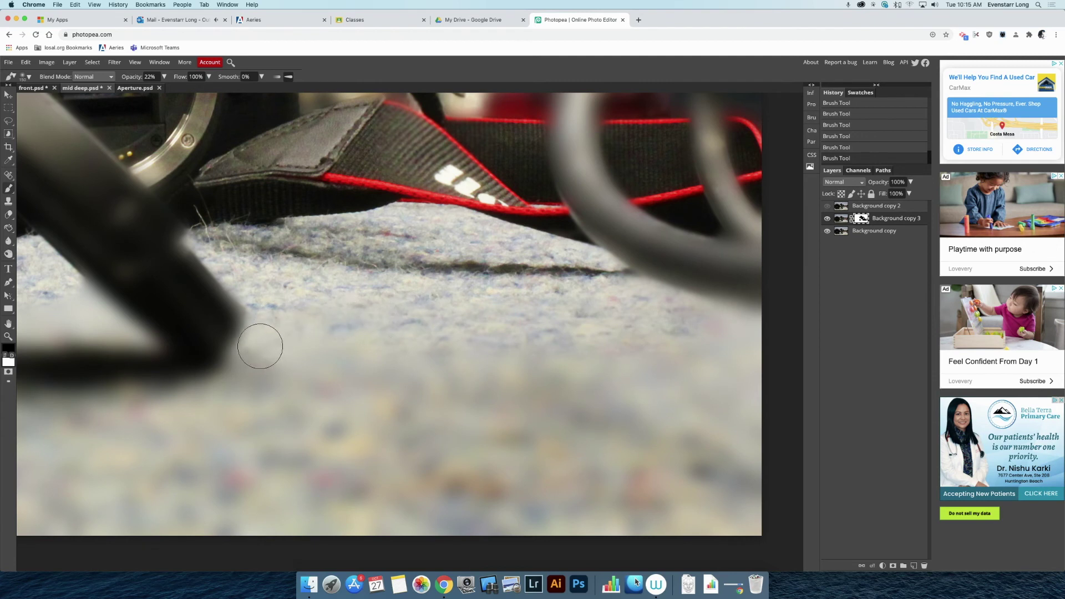
pyautogui.moveTo(222, 356); pyautogui.dragTo(364, 363)
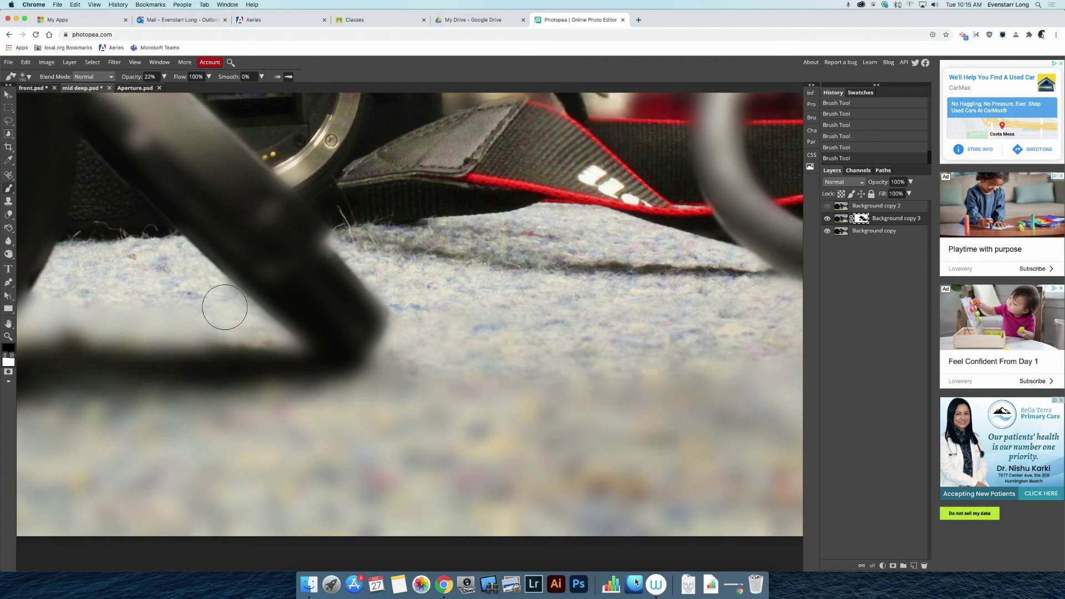
pyautogui.moveTo(178, 308); pyautogui.dragTo(361, 287)
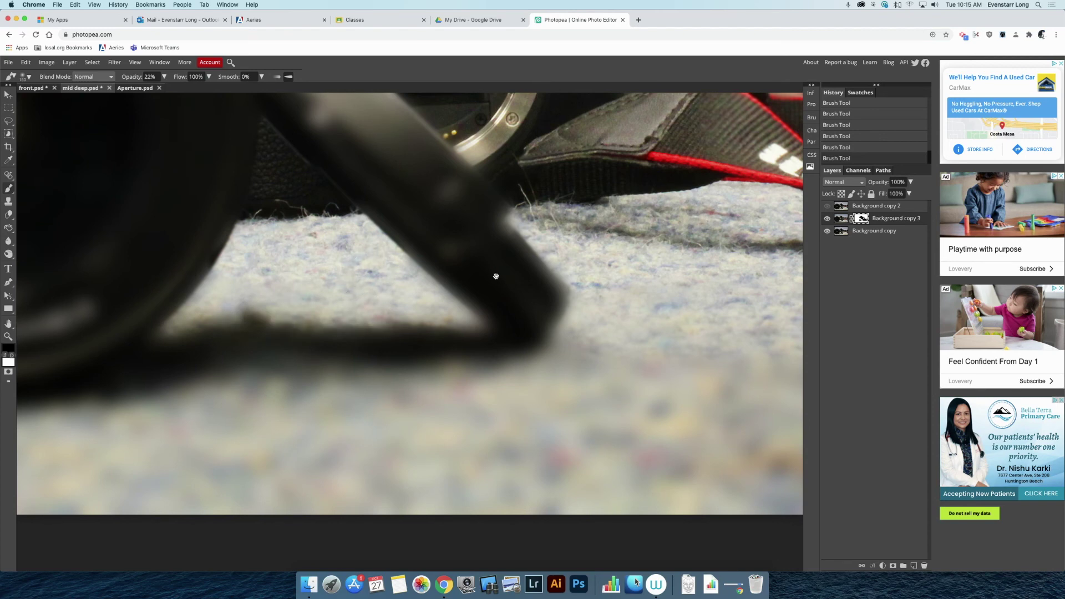
# - View the whole masked photo in mid deep.psd and compare its depth of field with Aperture.psd
pyautogui.press('z')
pyautogui.moveTo(556, 287); pyautogui.dragTo(507, 297)
pyautogui.click(506, 297)
pyautogui.doubleClick(531, 296)
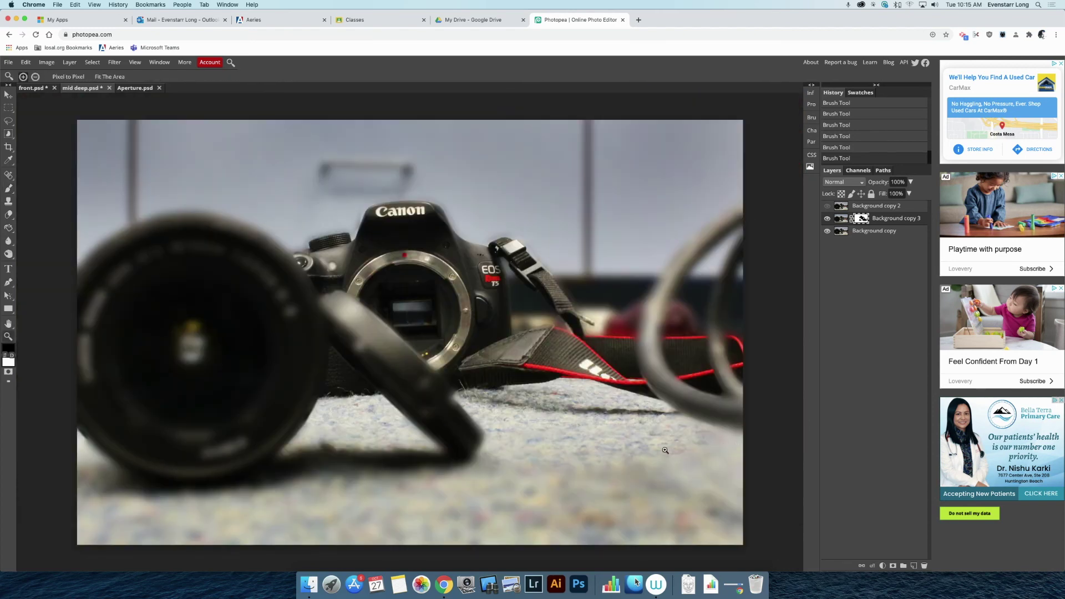
pyautogui.press('b')
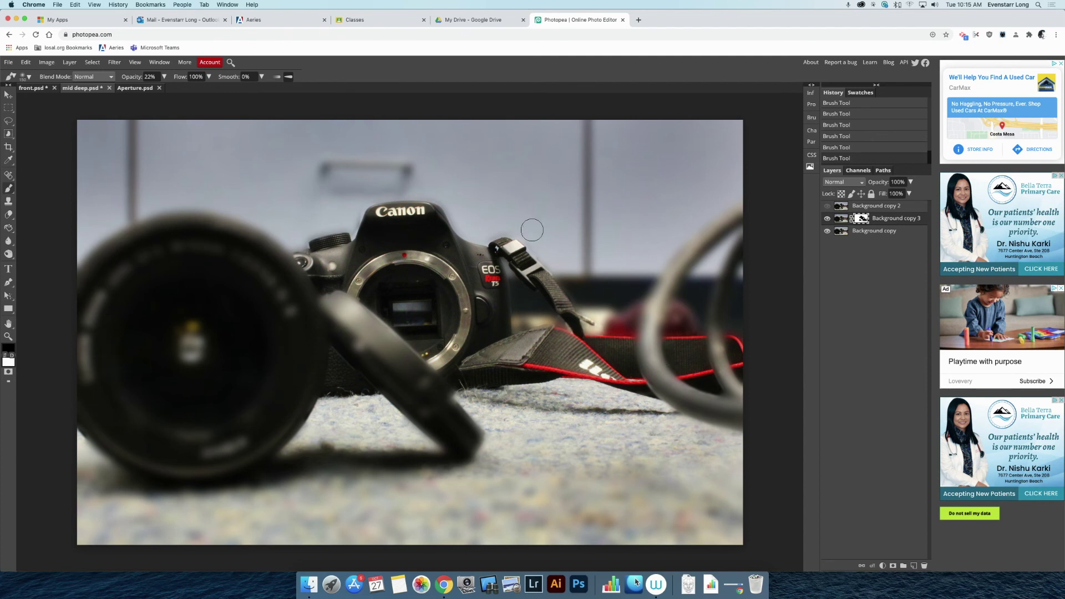
pyautogui.click(134, 88)
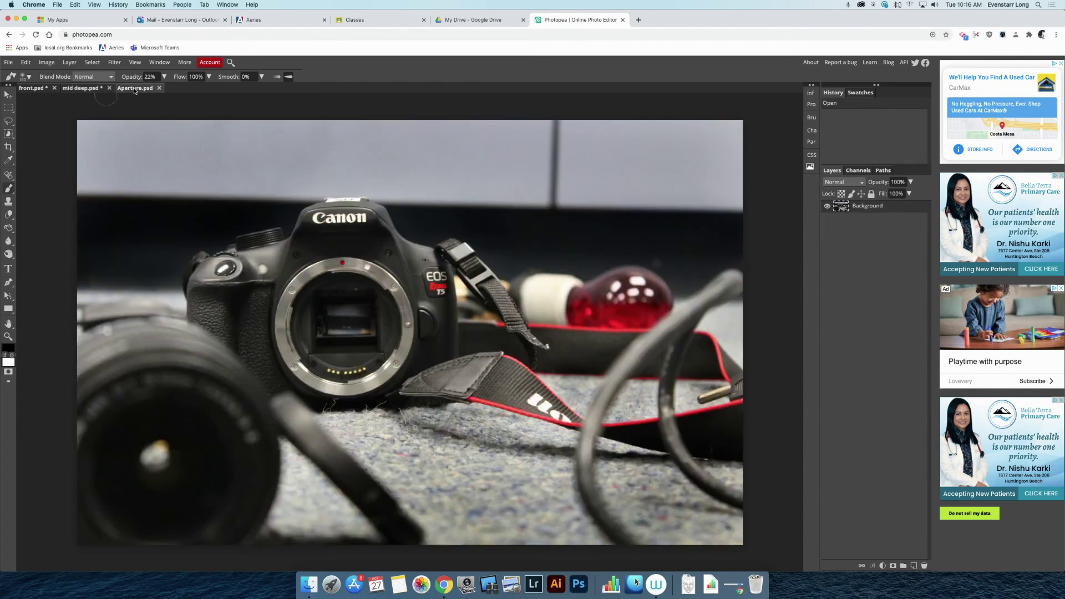
pyautogui.click(86, 90)
pyautogui.click(127, 89)
pyautogui.click(88, 89)
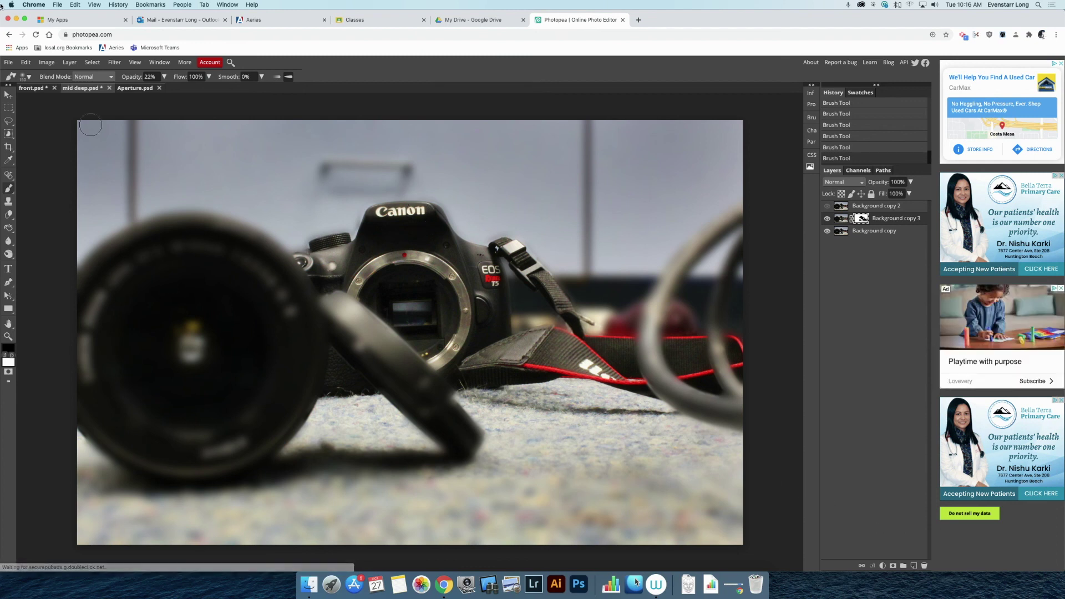
# - Bring up the file commands for mid deep.psd
pyautogui.click(9, 62)
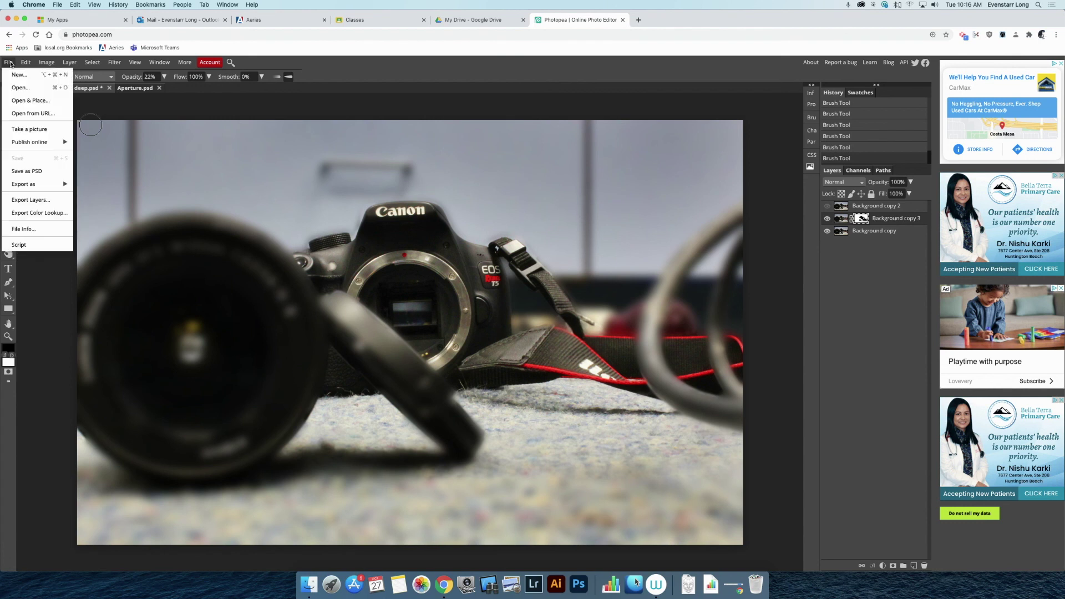